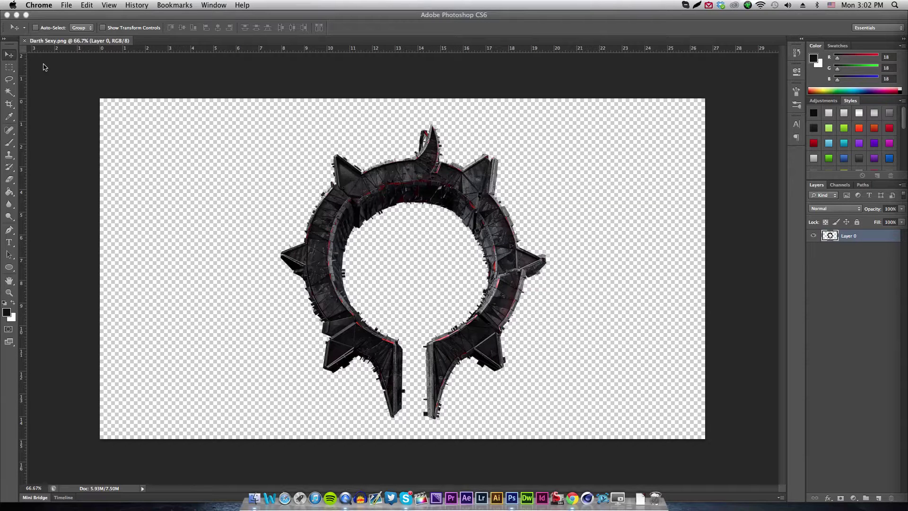
Bring Photoshop, with Darth Sexy.png open, to the front
click(215, 213)
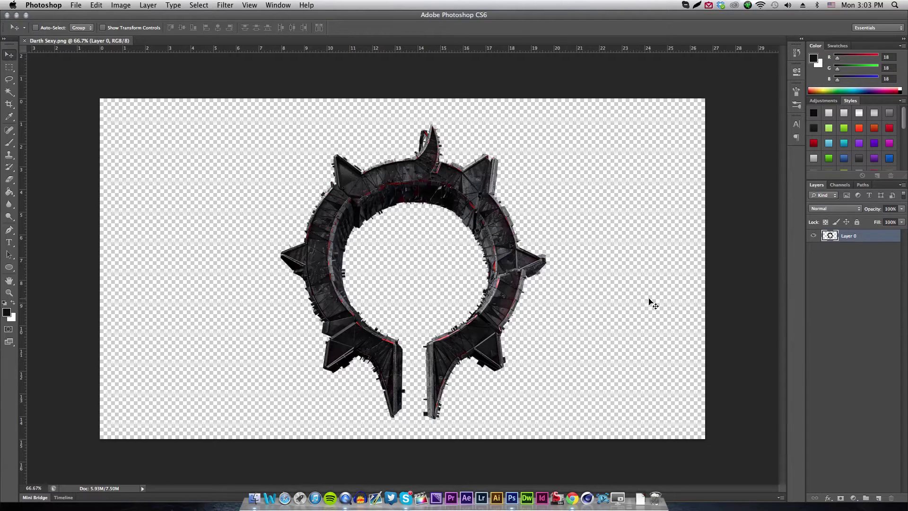
Nudge the ring artwork up and to the left with Shift+arrow keys
key(shift+Up)
key(shift+Left)
key(shift+Left)
key(shift+Left)
key(shift+Left)
key(shift+Left)
key(shift+Up)
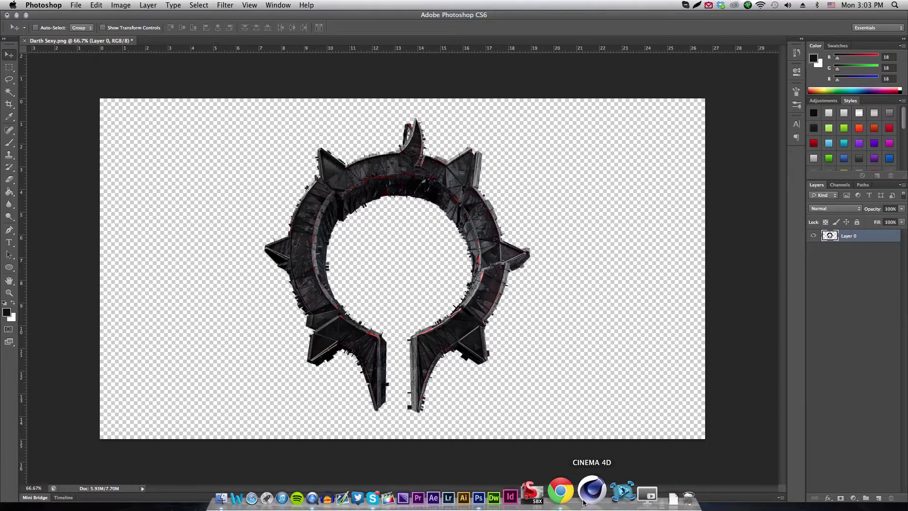
Enable a Gradient Overlay on Layer 0 and open its gradient presets
double_click(872, 238)
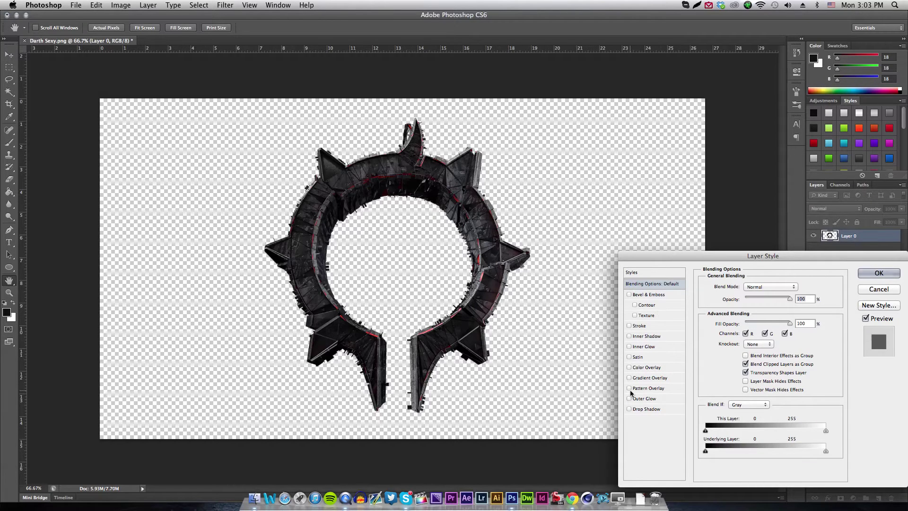
click(629, 378)
click(647, 378)
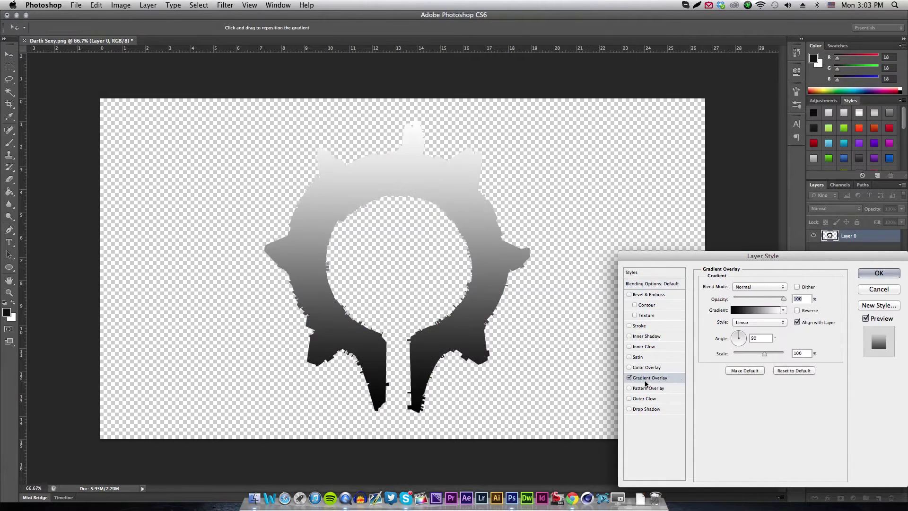
click(768, 311)
scroll(798, 178, down, 1)
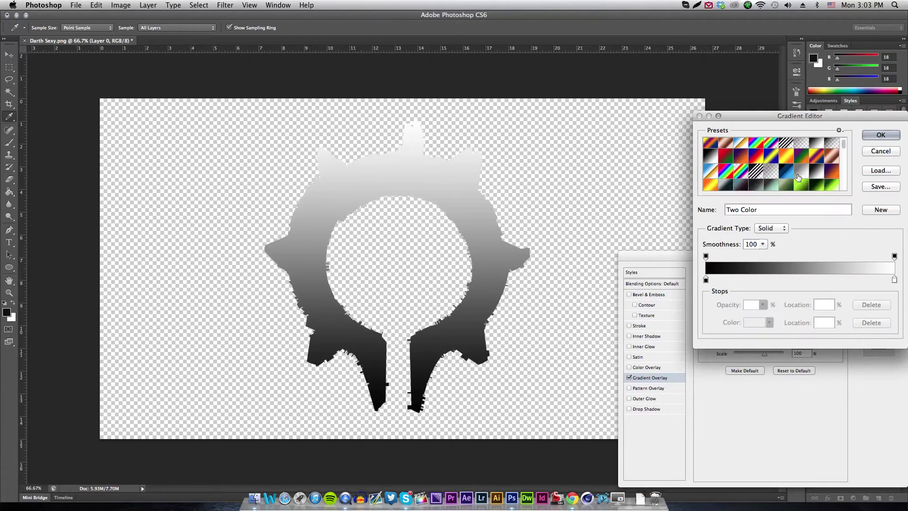
click(461, 242)
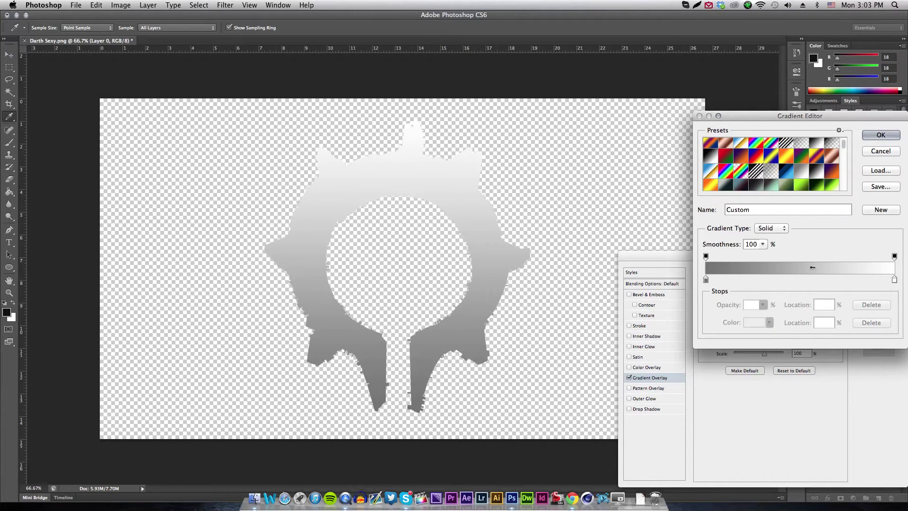
Choose a grey-to-white gradient preset and blend the overlay in Overlay mode
scroll(774, 172, down, 2)
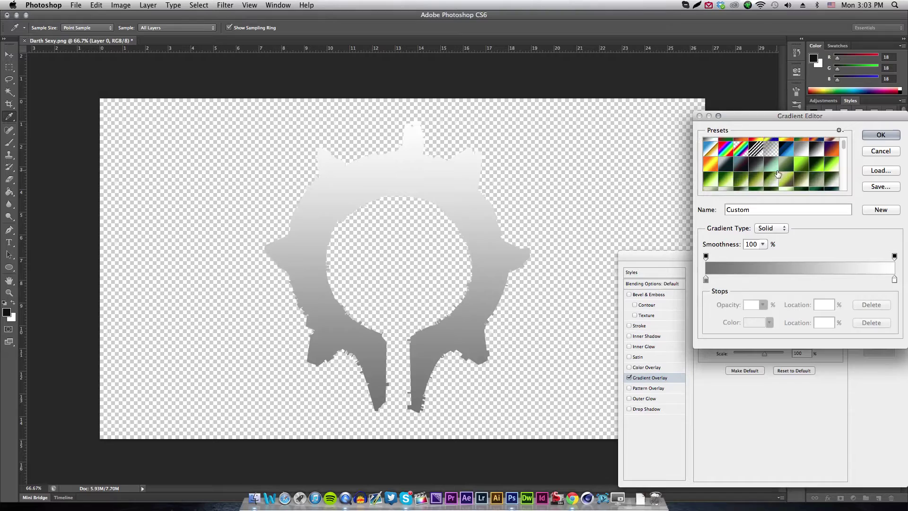
scroll(799, 156, up, 2)
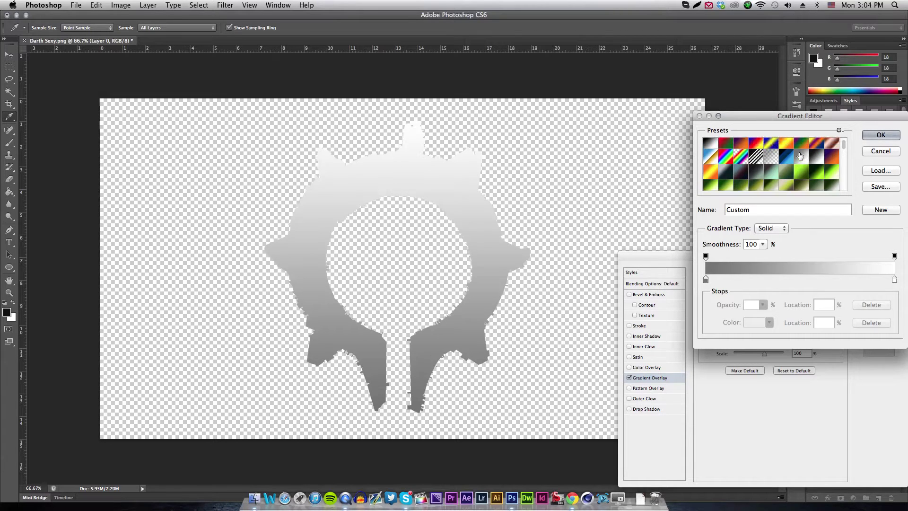
click(791, 167)
click(789, 167)
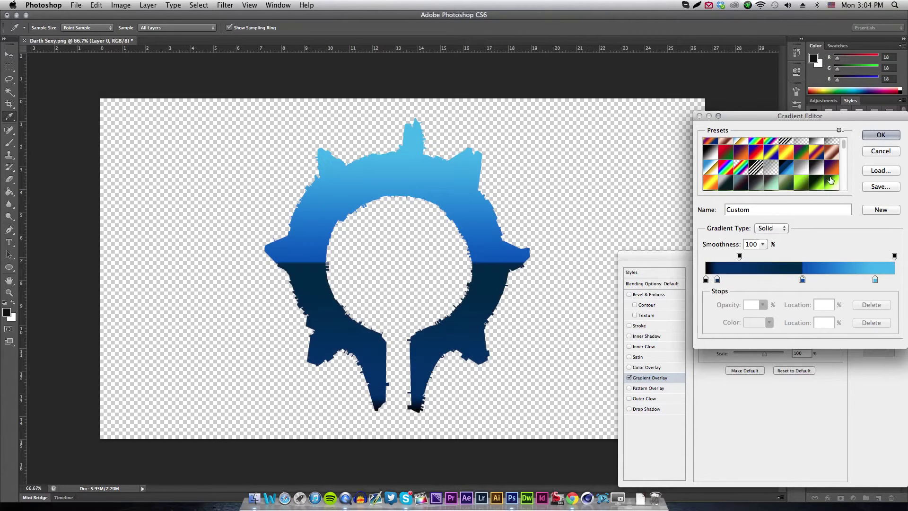
click(805, 168)
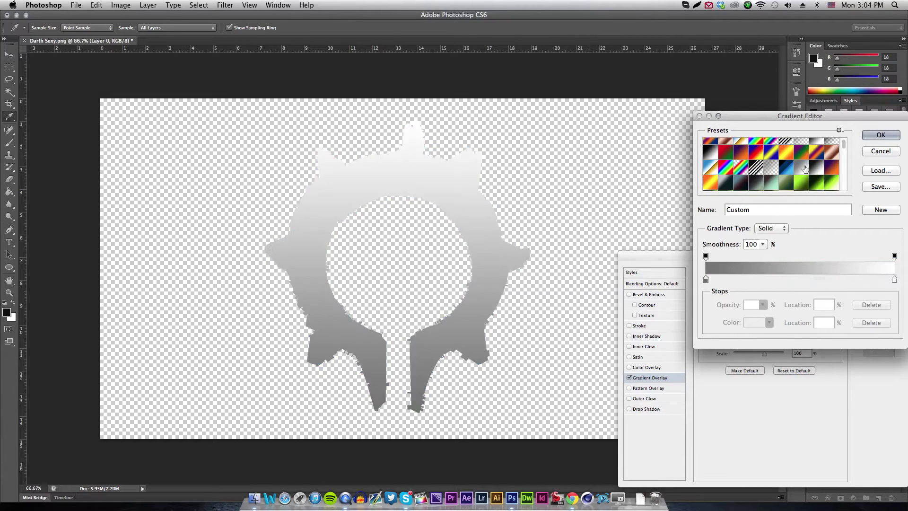
click(880, 134)
click(771, 285)
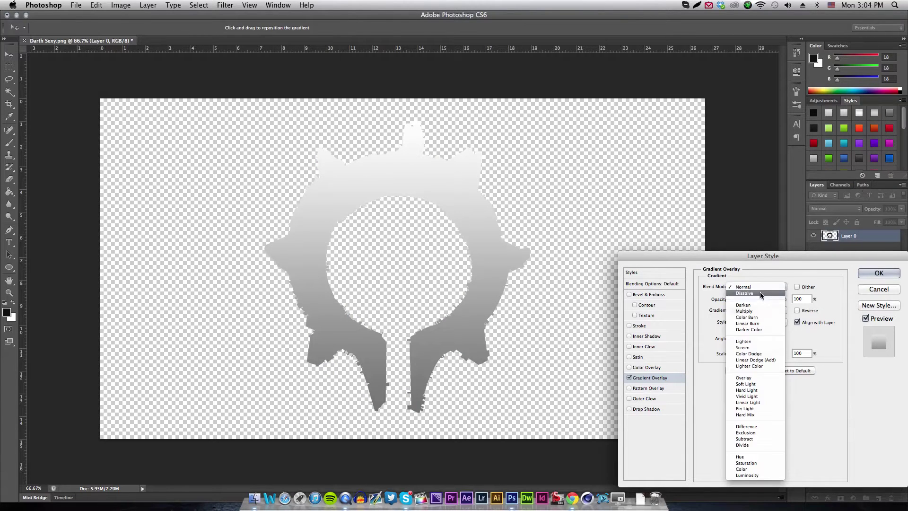
click(751, 379)
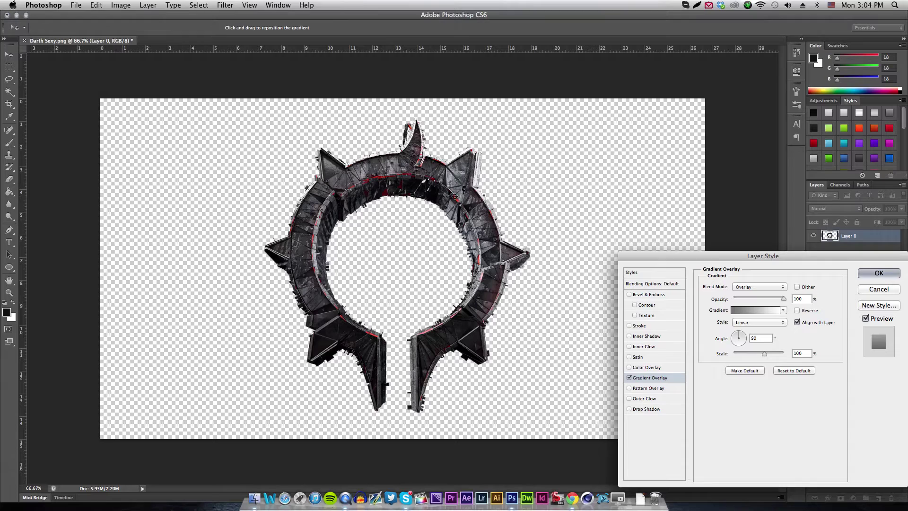
Add a Drop Shadow: 35% opacity, spread 20, size 30, own 120° angle
click(628, 409)
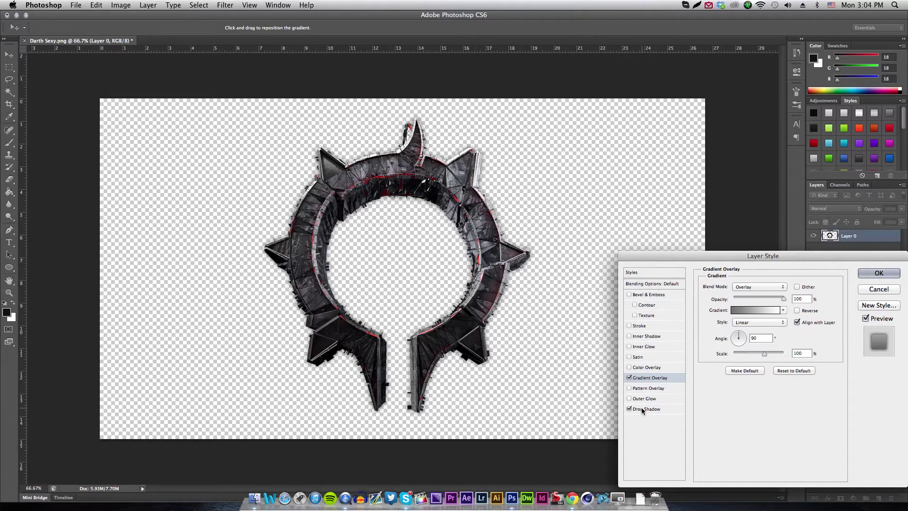
click(642, 409)
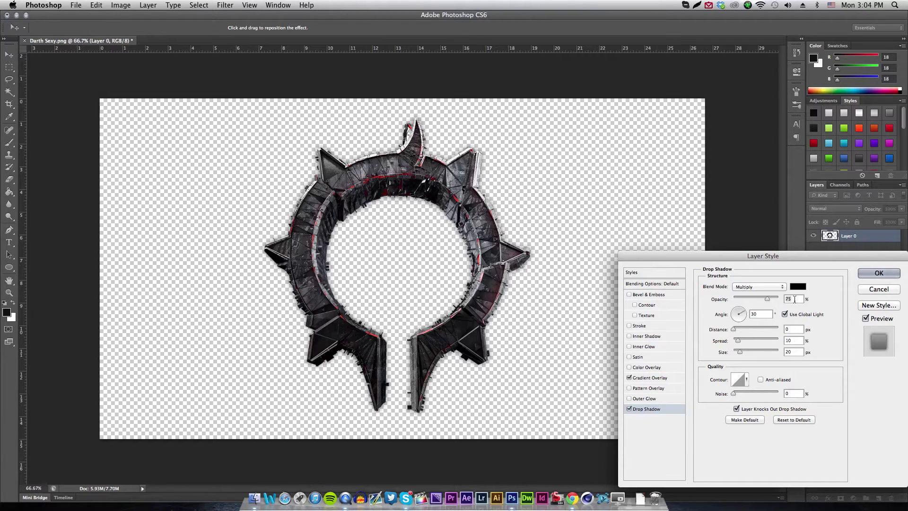
text(35)
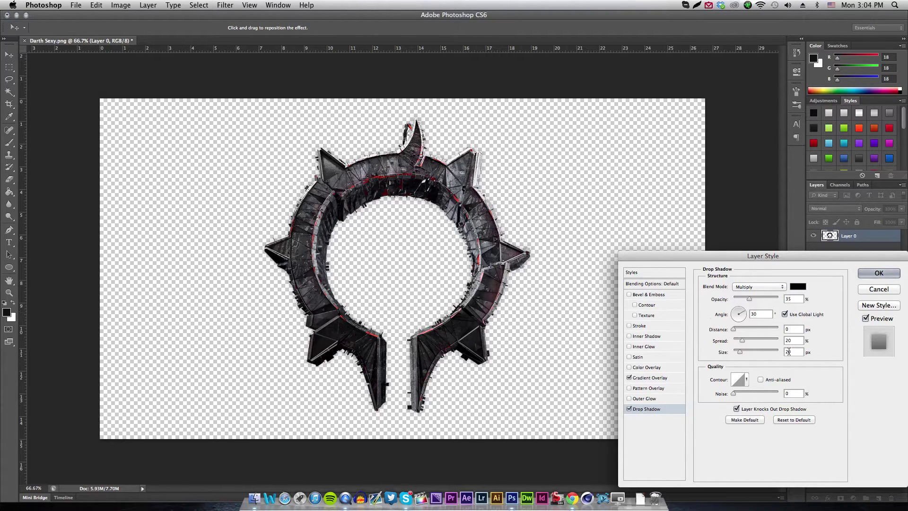
text(30)
click(785, 314)
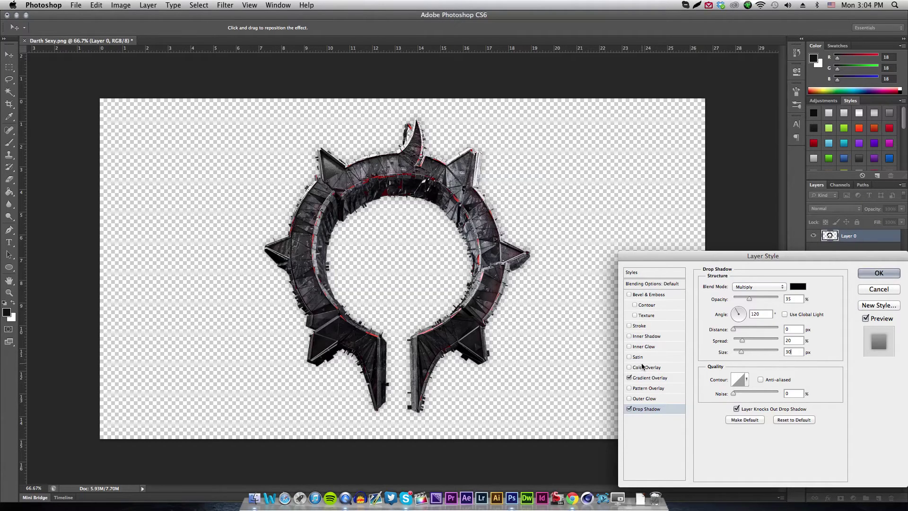
Add a white (ffffff) Inner Glow at 100% opacity in Overlay mode
click(628, 346)
click(643, 346)
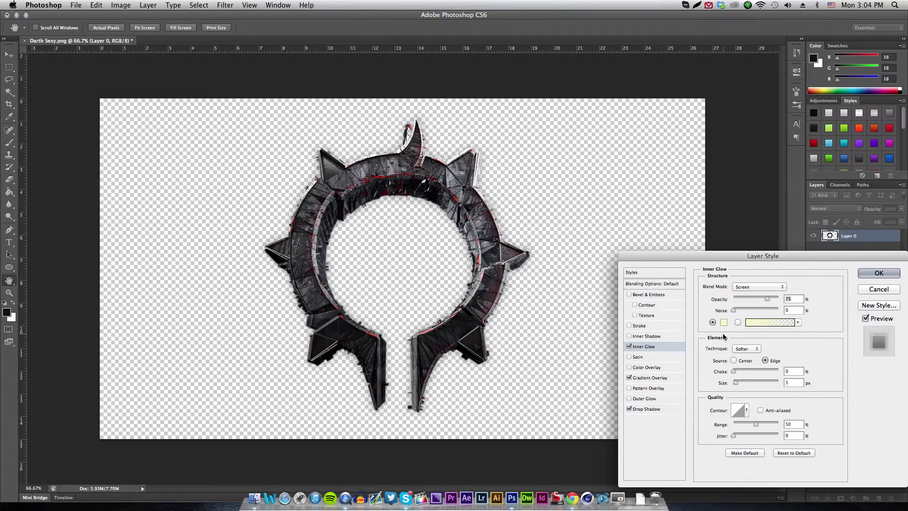
drag(767, 298, 791, 301)
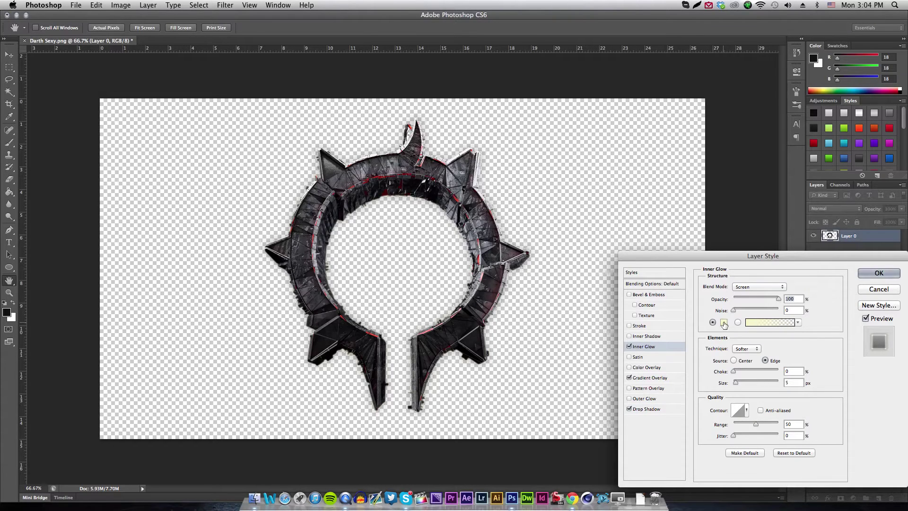
click(724, 324)
text(ffffff)
key(Return)
click(758, 287)
click(758, 315)
Toggle the Inner Glow off and on to compare, leaving it enabled
click(629, 346)
click(630, 347)
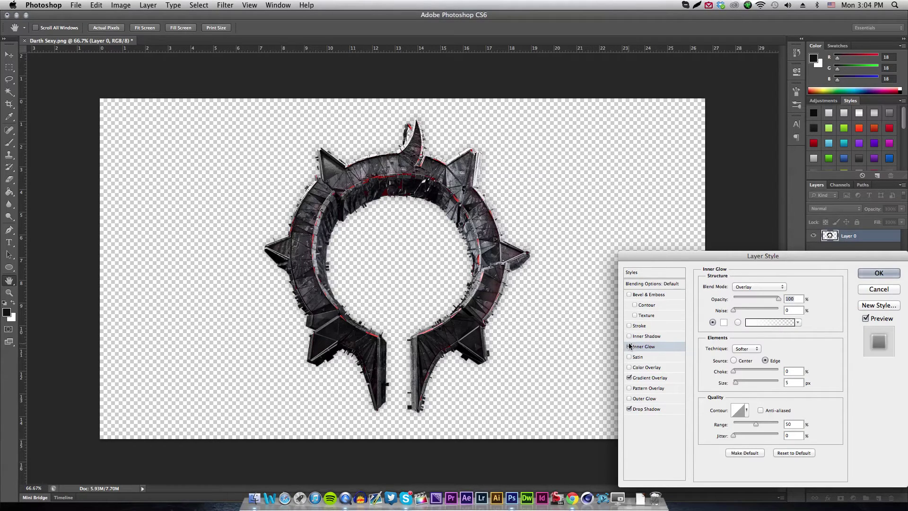
click(629, 346)
click(629, 347)
click(630, 346)
click(630, 347)
click(629, 347)
Try a Bevel & Emboss with value 20, remove it, and apply the layer effects
click(629, 294)
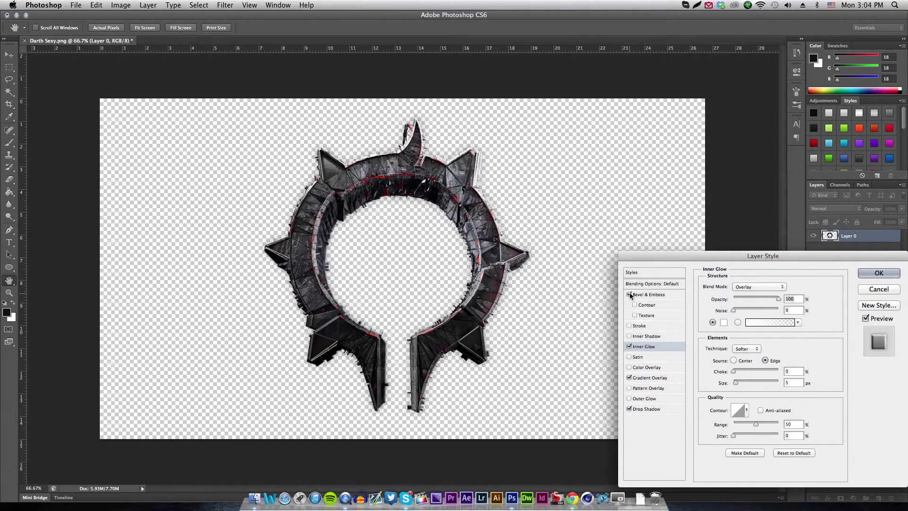
click(638, 295)
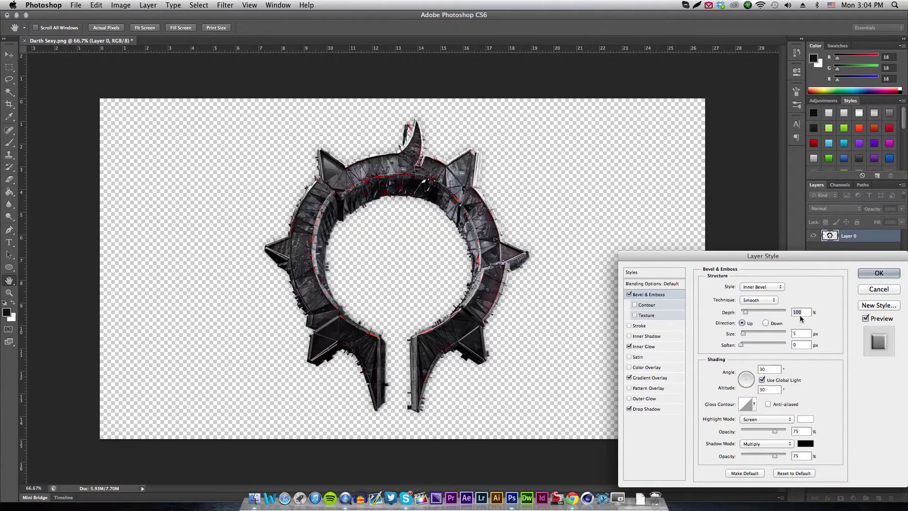
text(20)
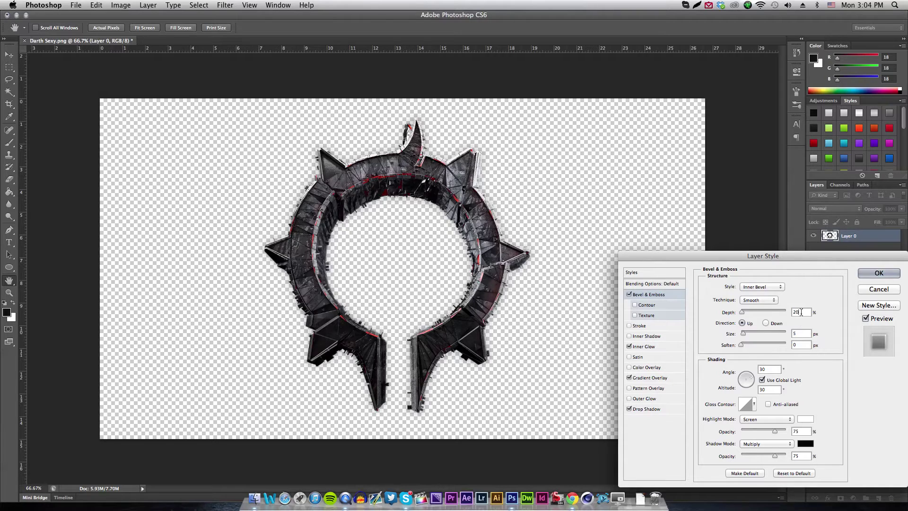
click(629, 295)
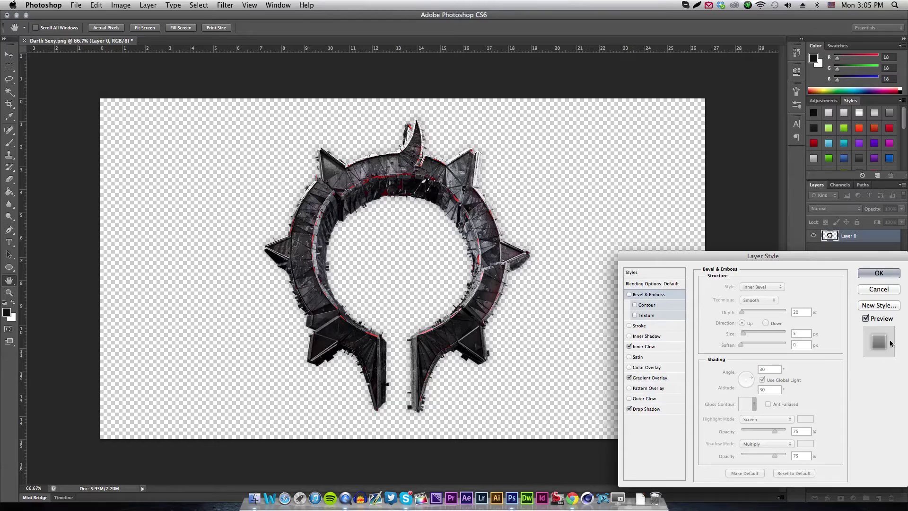
click(879, 274)
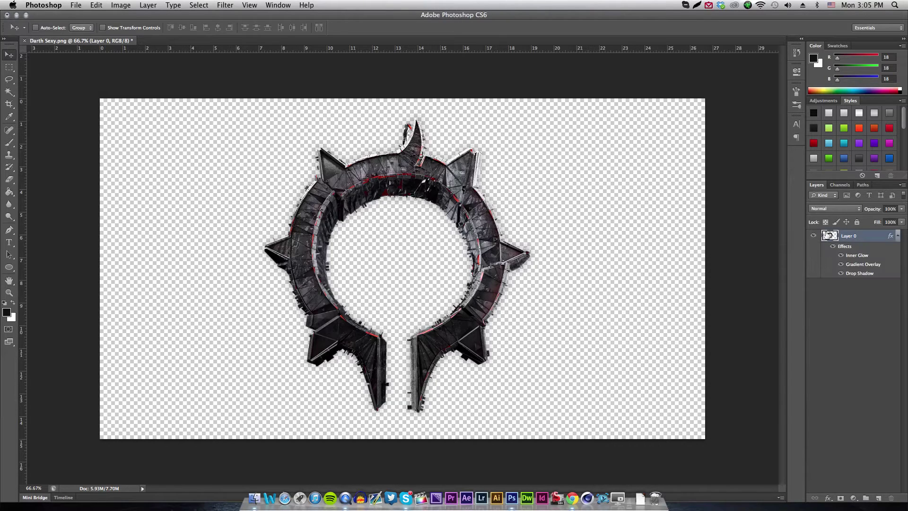
Rasterize Layer 0's layer style, then preview Stylize > Glowing Edges with edge brightness 5
right_click(885, 239)
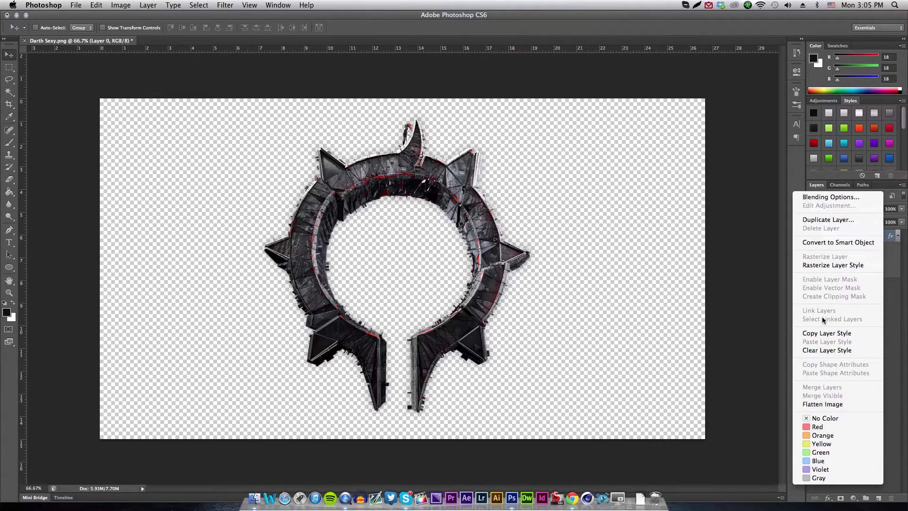
click(840, 265)
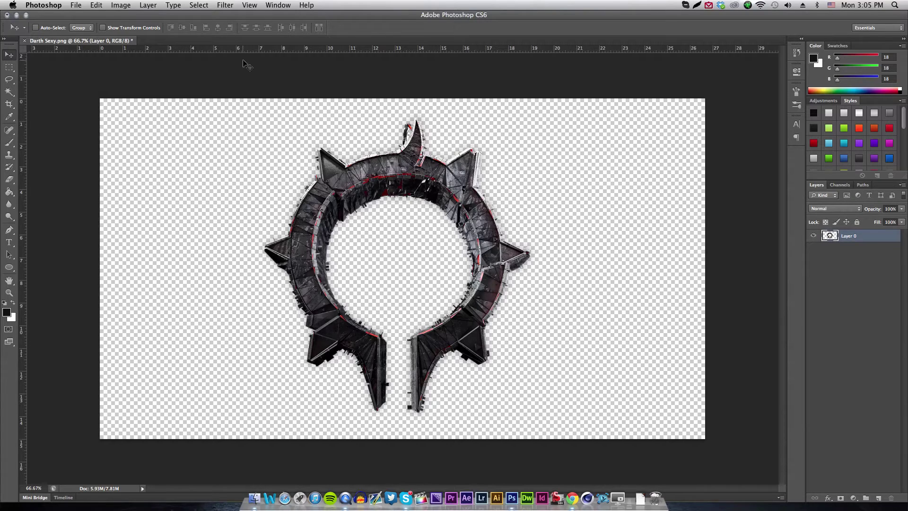
click(226, 5)
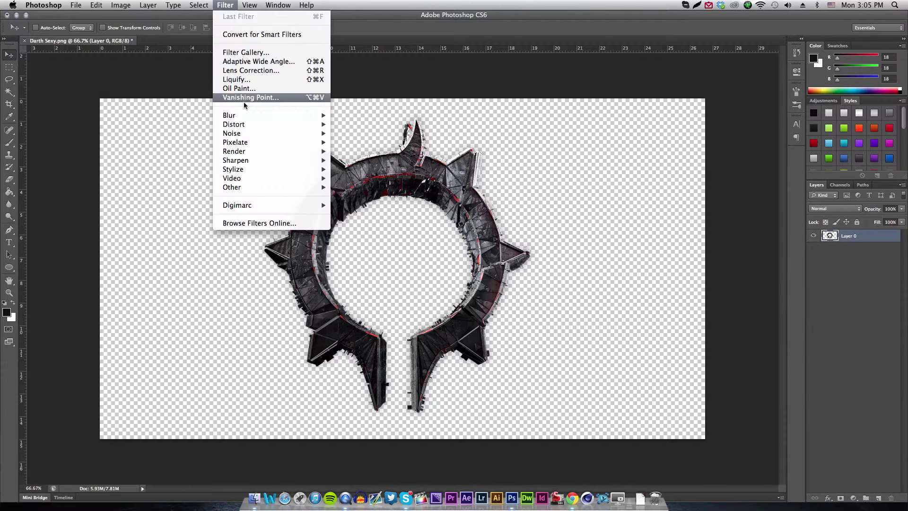
click(245, 52)
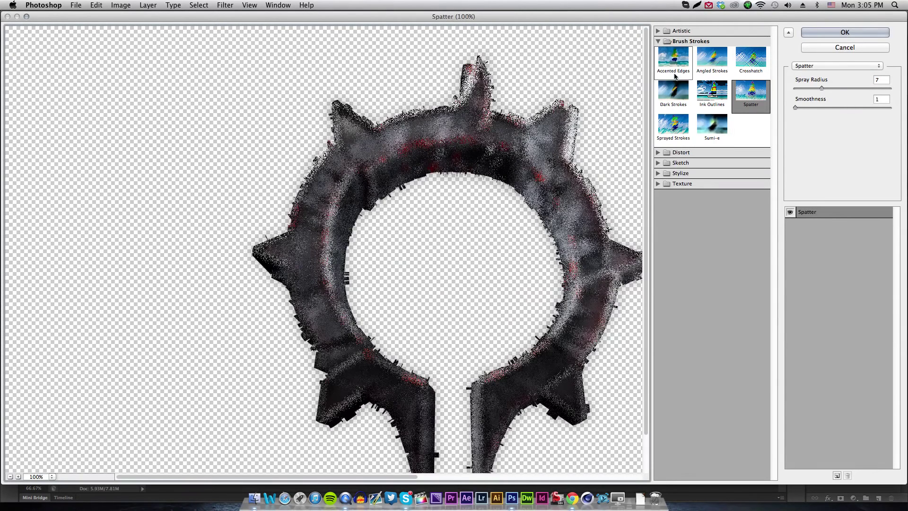
click(658, 31)
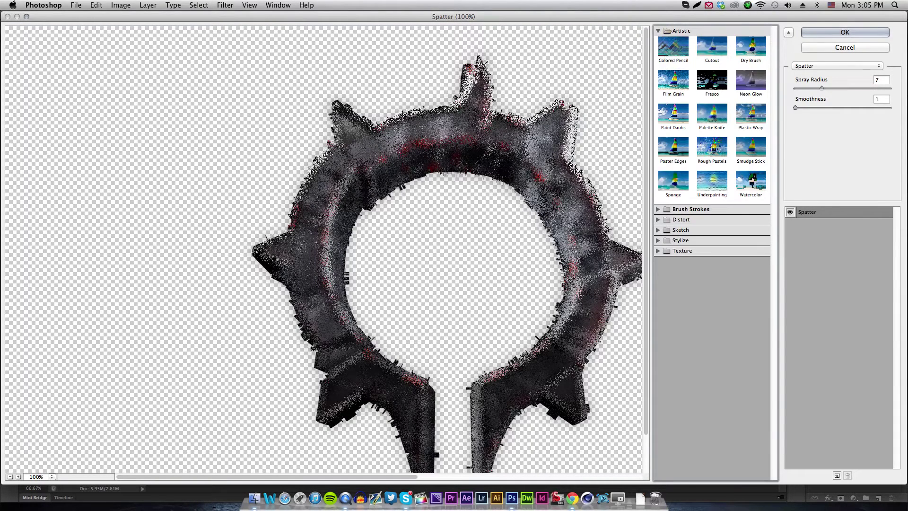
click(657, 30)
click(658, 73)
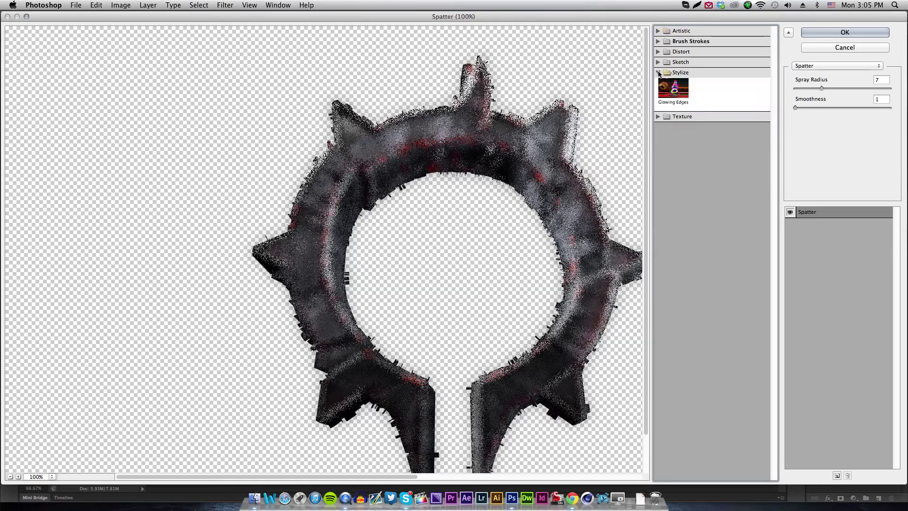
click(674, 91)
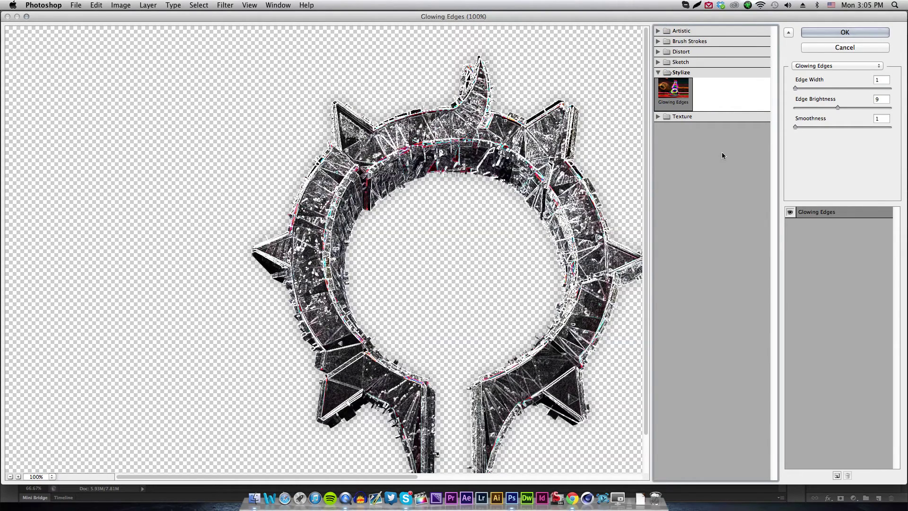
drag(826, 107, 820, 108)
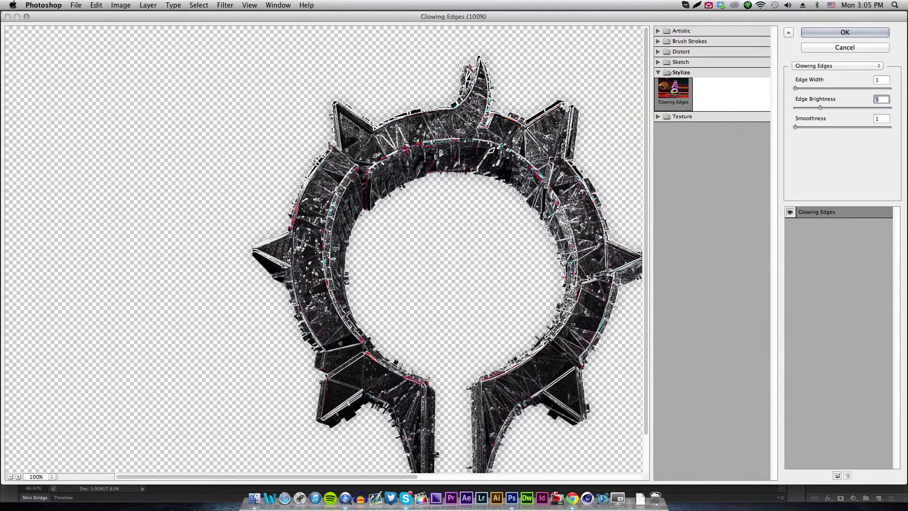
Discard the gallery preview, duplicate Layer 0, and choose Glowing Edges for the copy
click(844, 49)
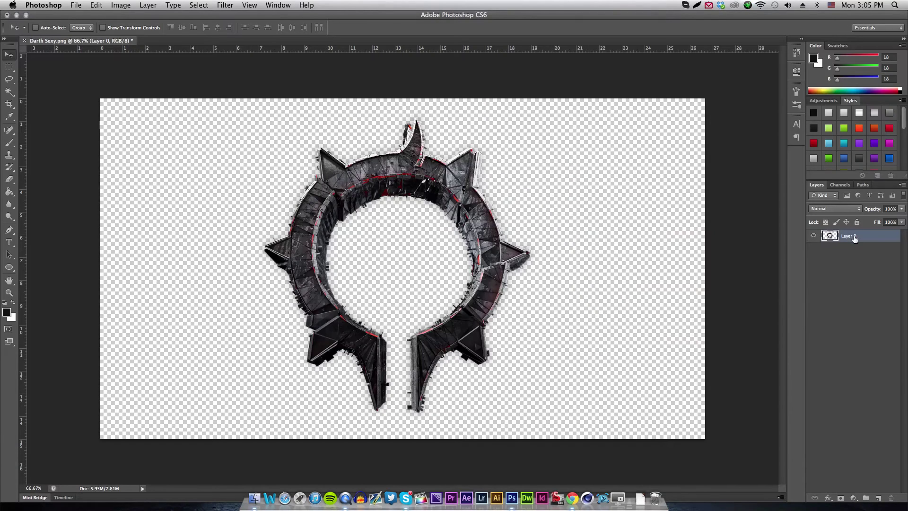
key(super+j)
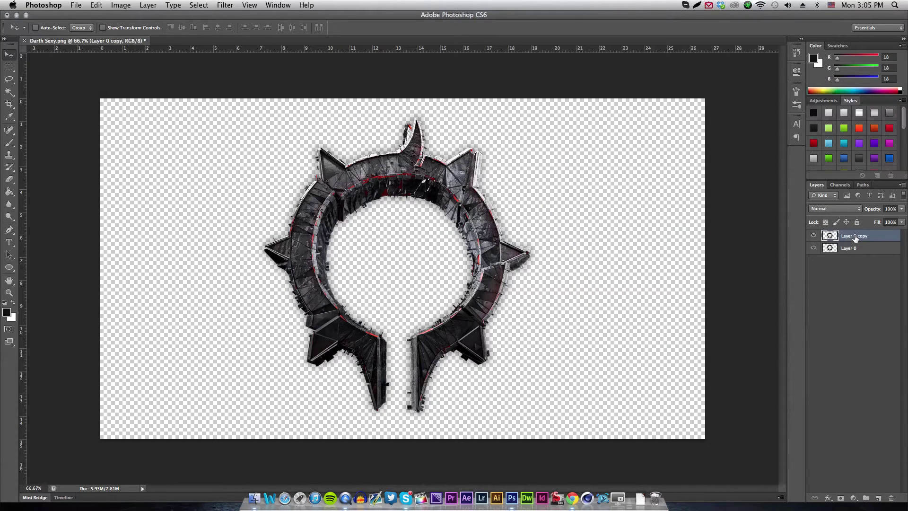
click(218, 5)
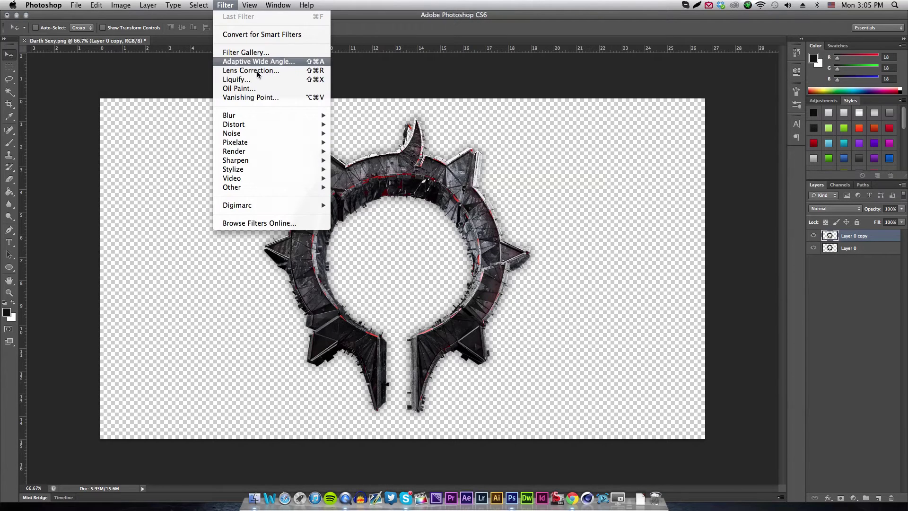
click(237, 51)
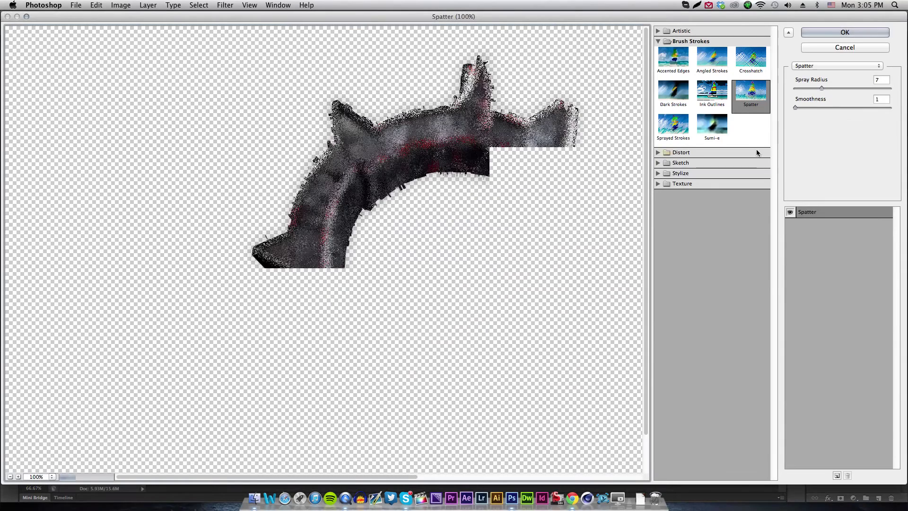
click(691, 41)
click(711, 73)
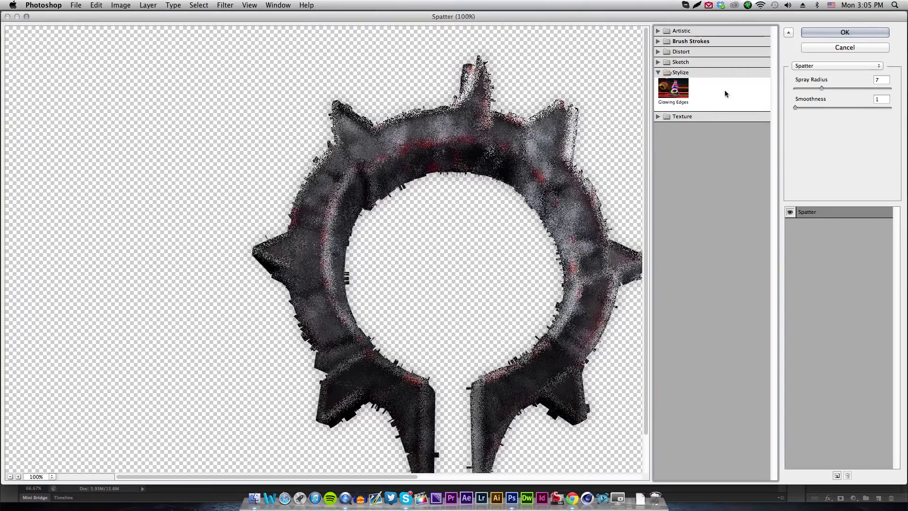
click(673, 91)
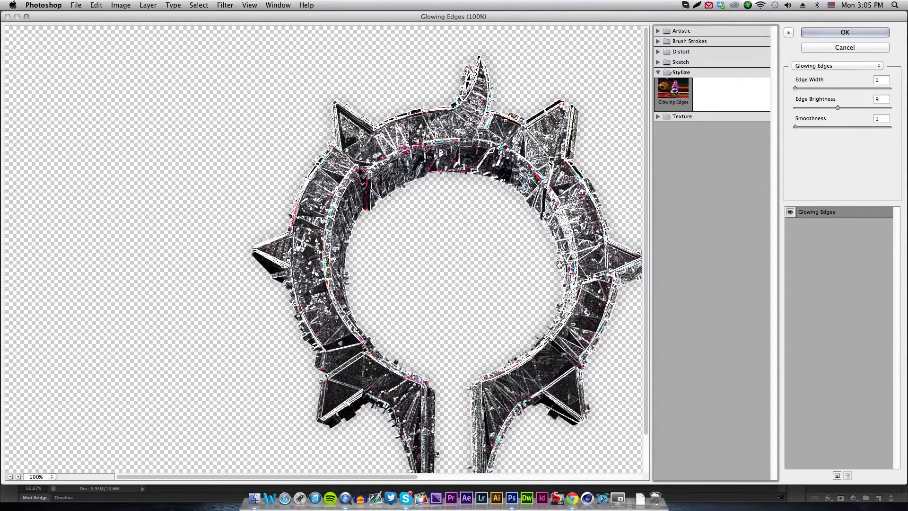
Tune Glowing Edges brightness, smoothness and edge width, then apply it to the copy
click(840, 103)
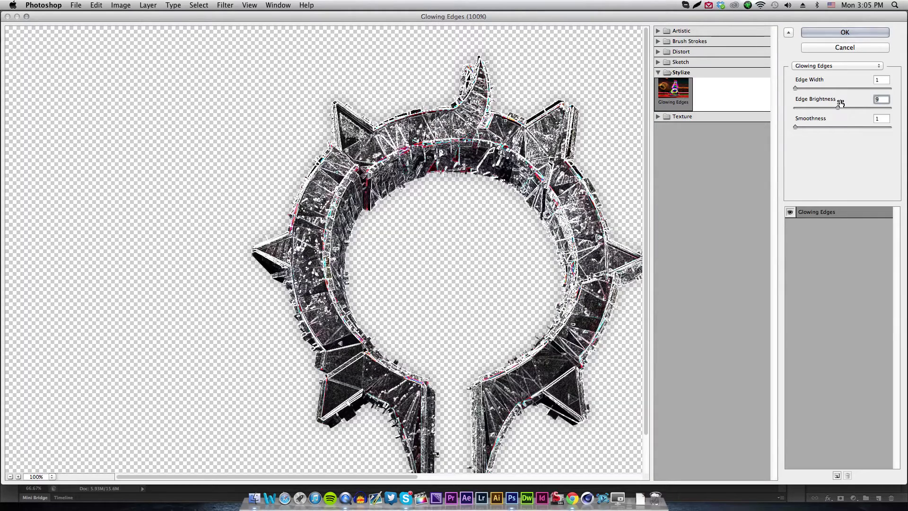
drag(841, 102, 905, 136)
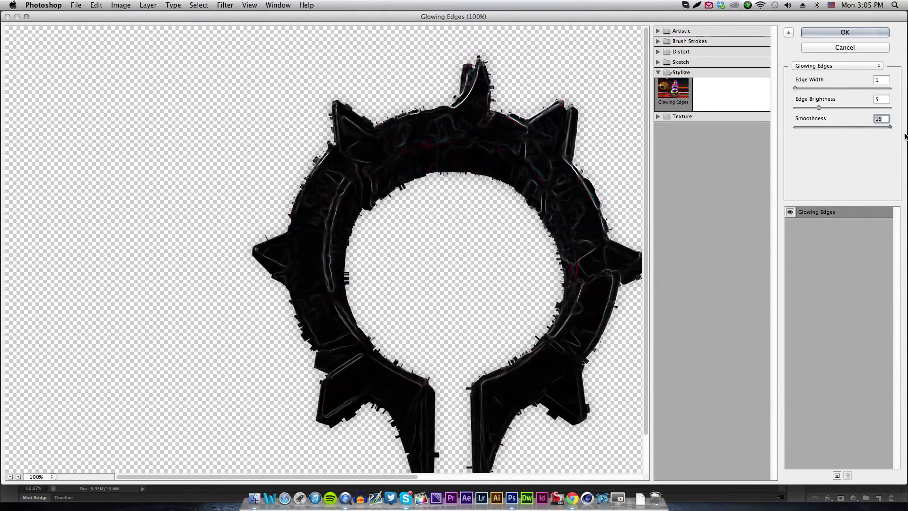
drag(905, 136, 752, 118)
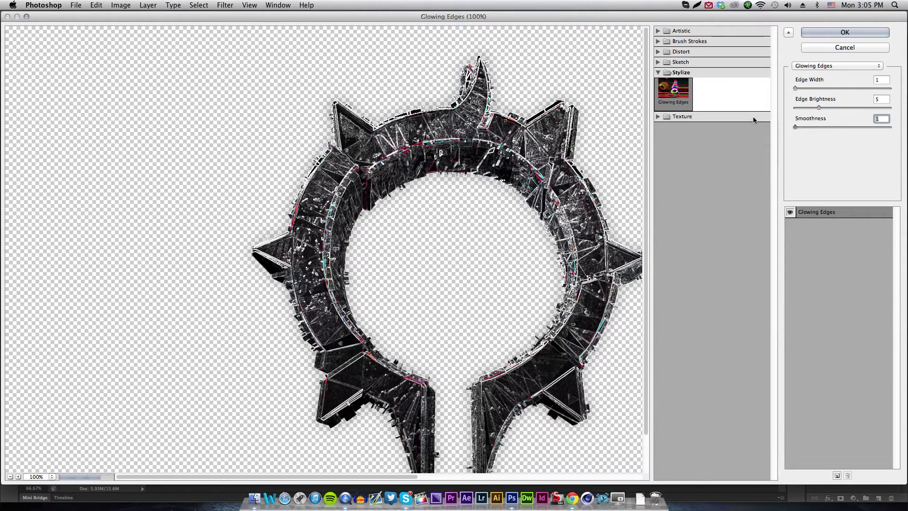
click(814, 88)
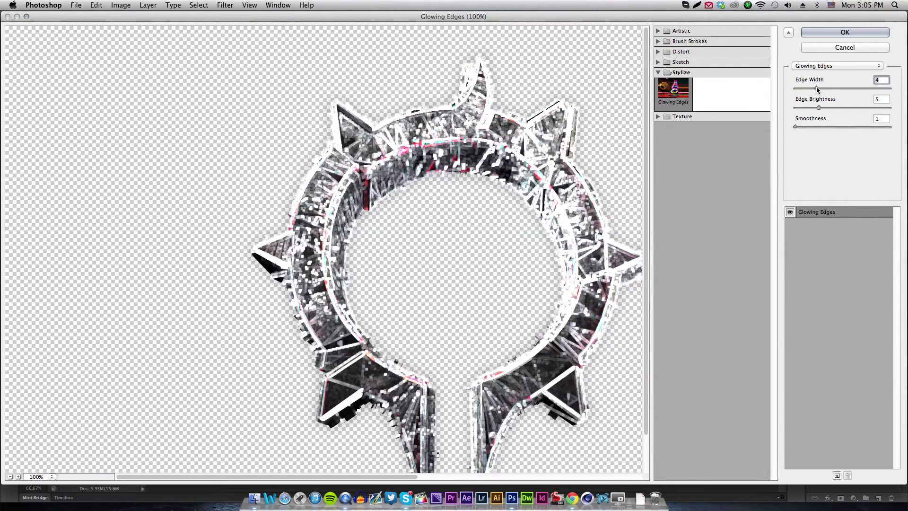
drag(814, 88, 795, 88)
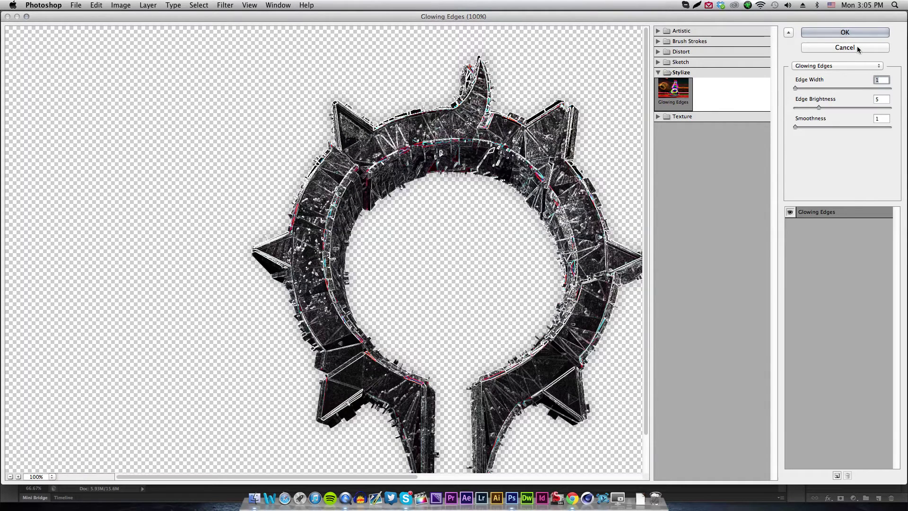
click(874, 43)
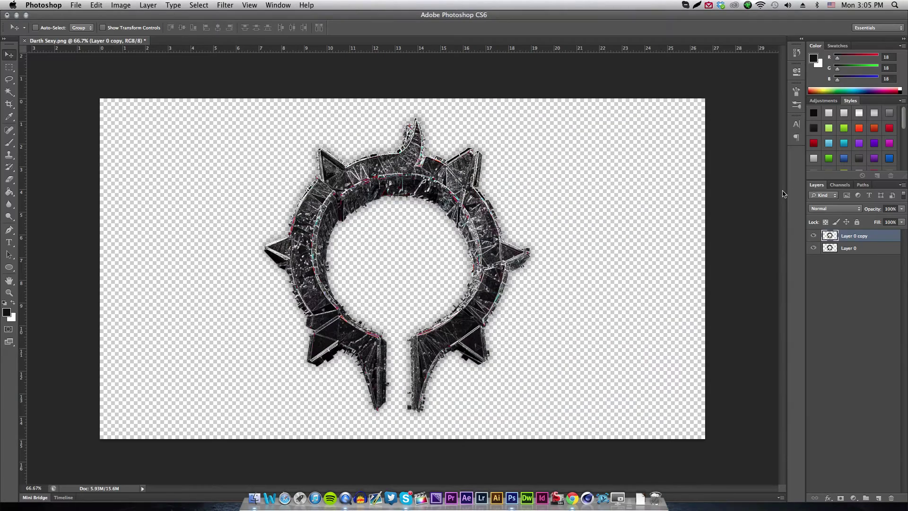
Set Layer 0 copy to 40% opacity and reselect Layer 0
click(891, 209)
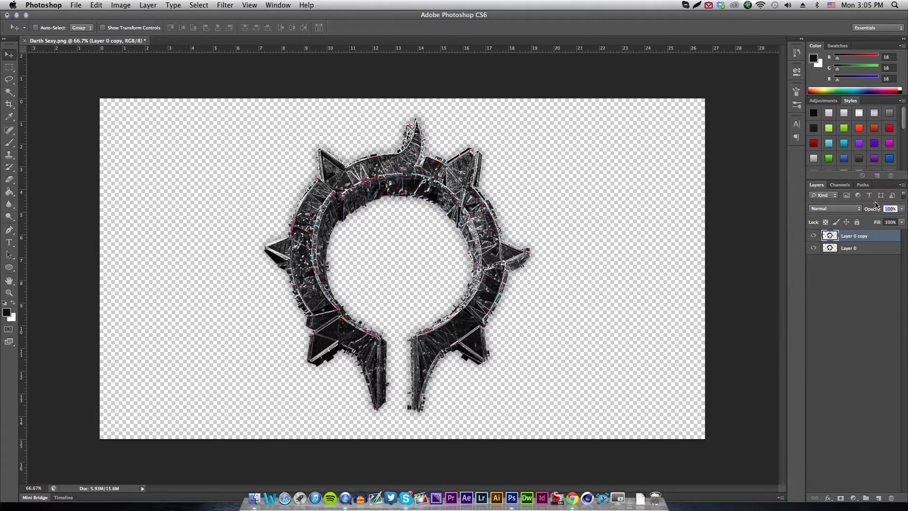
text(40)
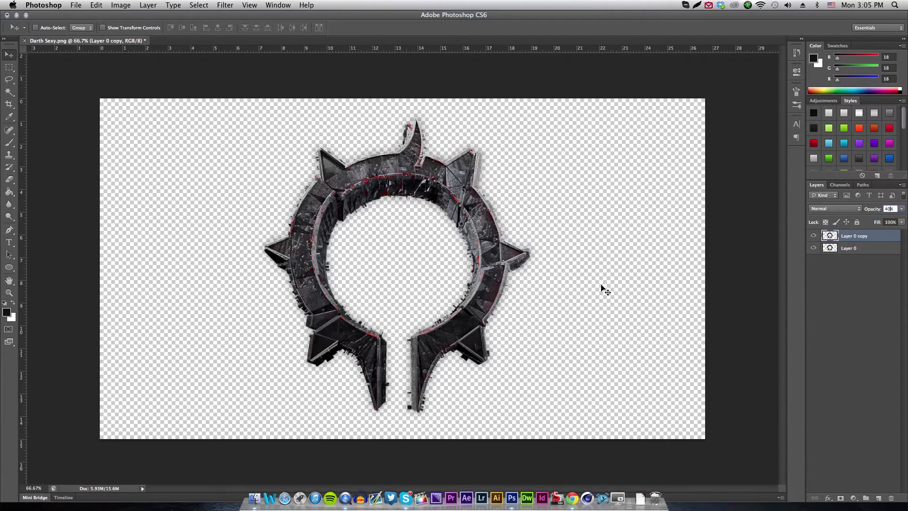
key(Return)
click(857, 251)
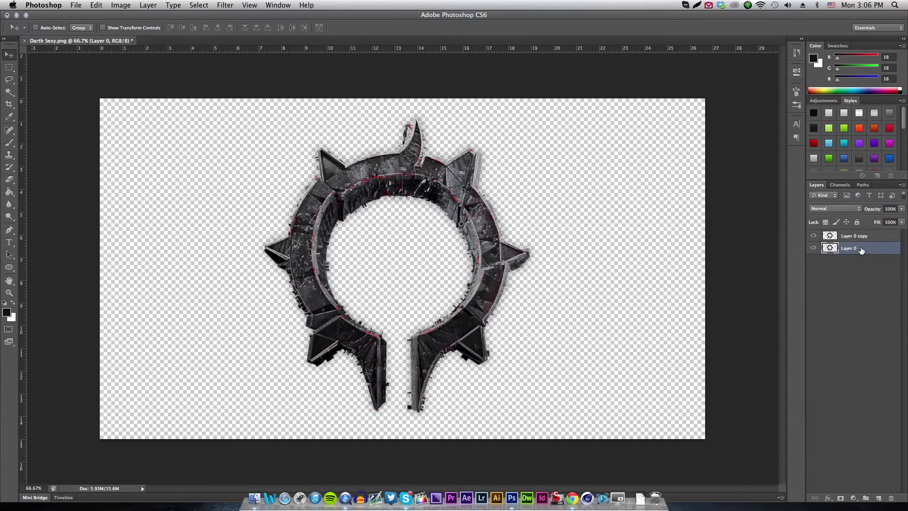
Duplicate Layer 0 to the top of the stack and apply Distort > Ocean Ripple at ripple size 14
key(super+j)
drag(861, 251, 865, 235)
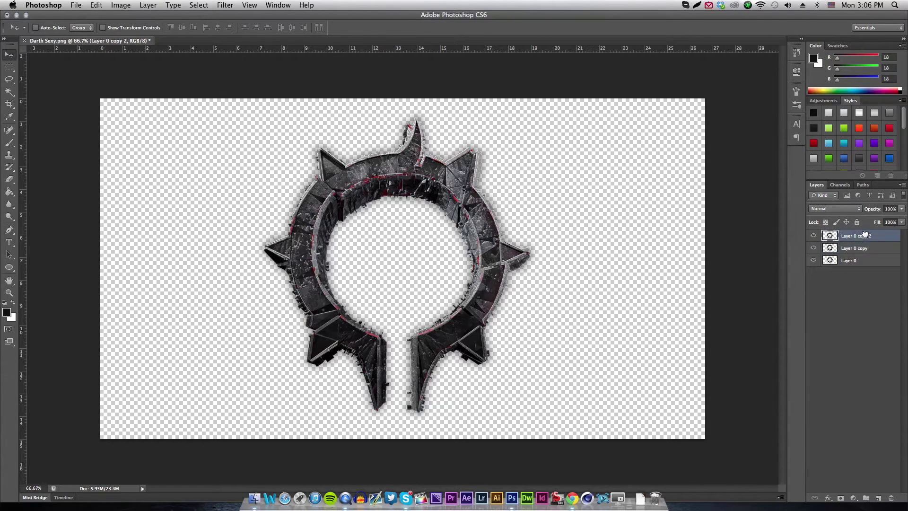
click(227, 5)
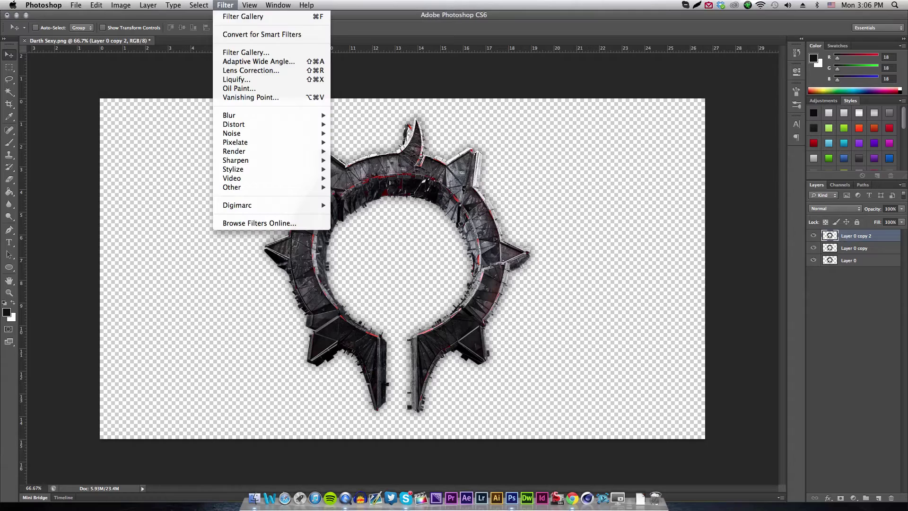
click(254, 55)
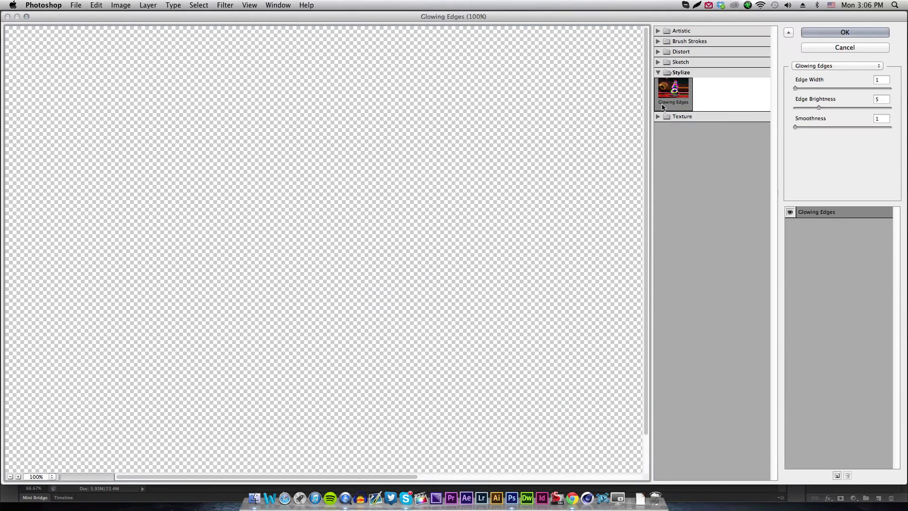
click(680, 62)
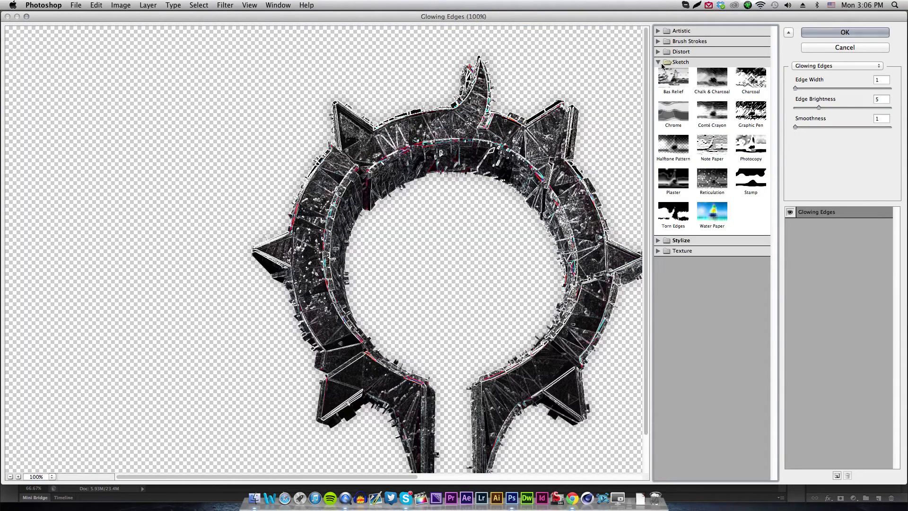
click(658, 62)
click(659, 51)
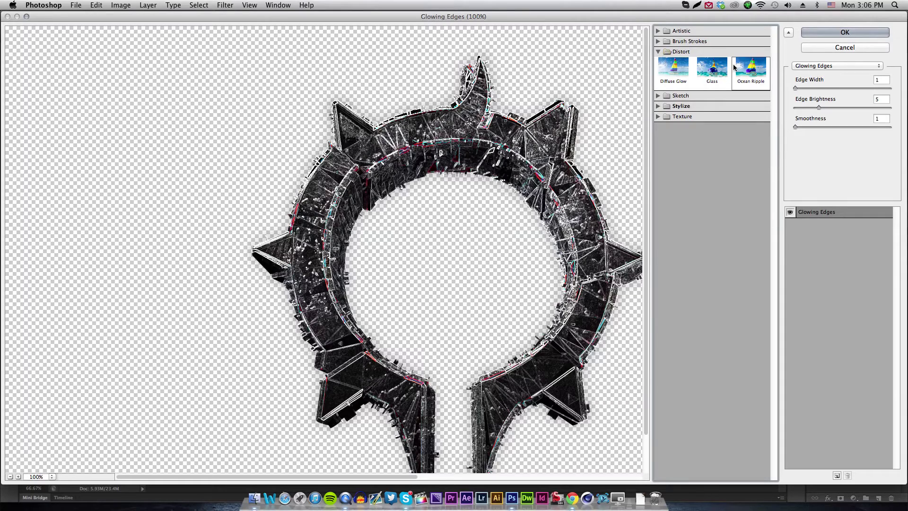
click(750, 69)
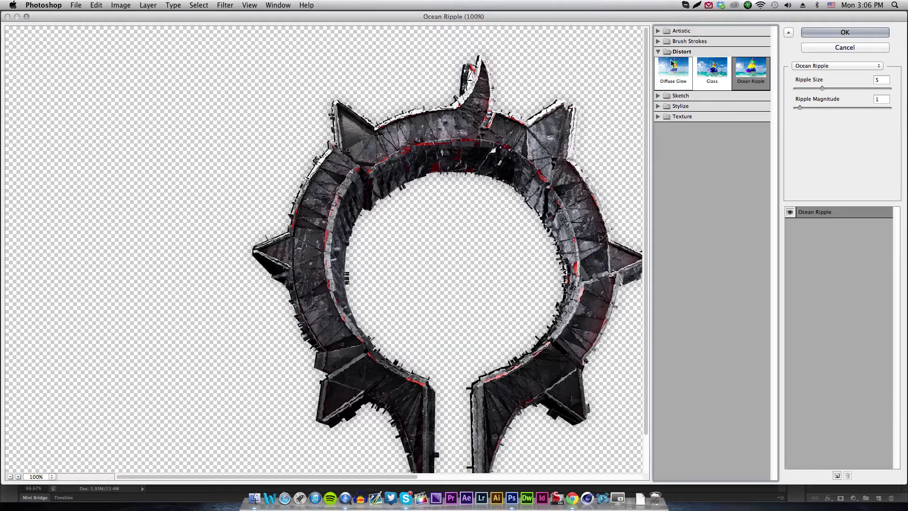
drag(822, 88, 880, 91)
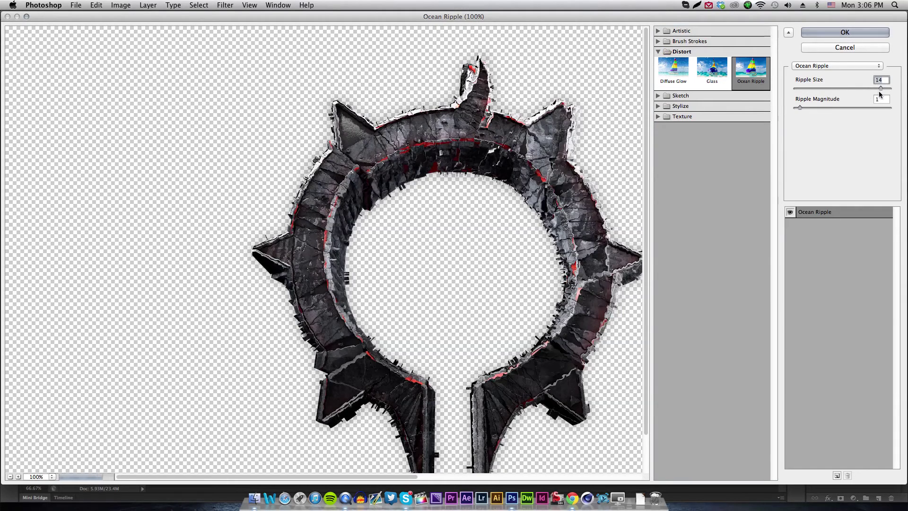
click(823, 34)
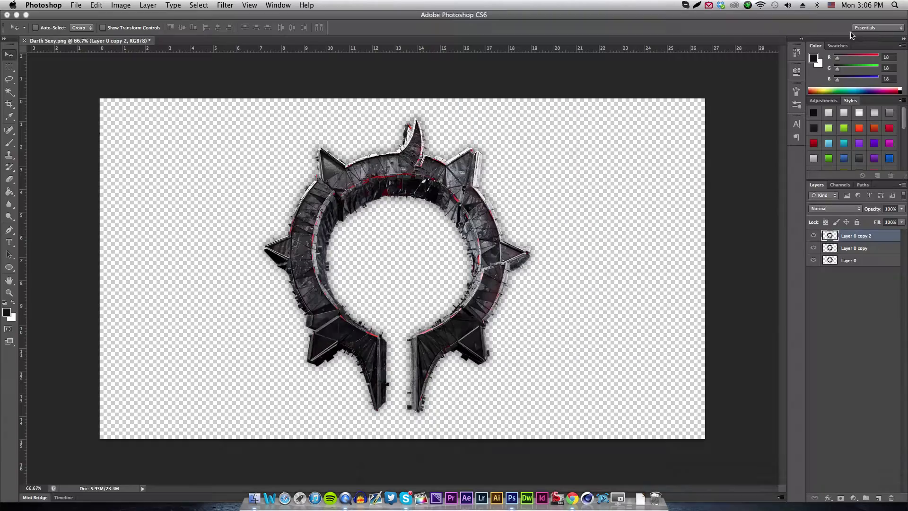
Set Layer 0 copy 2's opacity to 50%
click(894, 208)
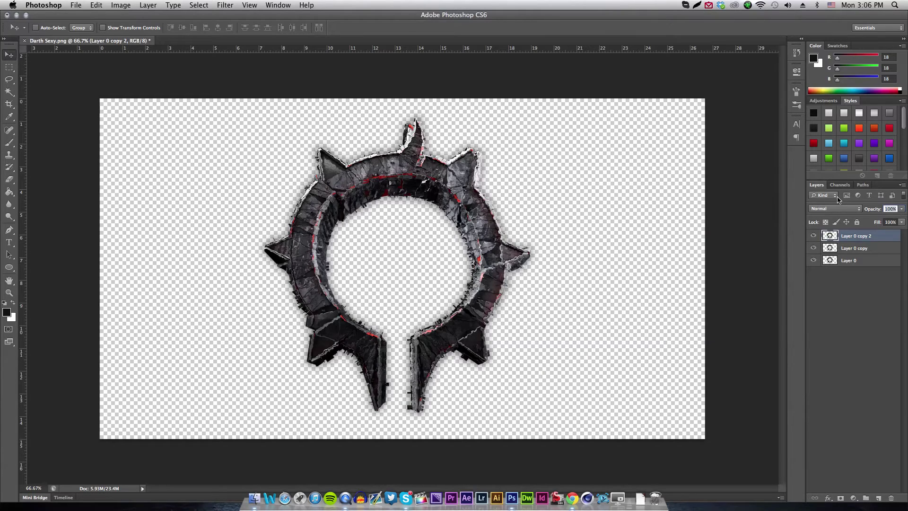
text(60)
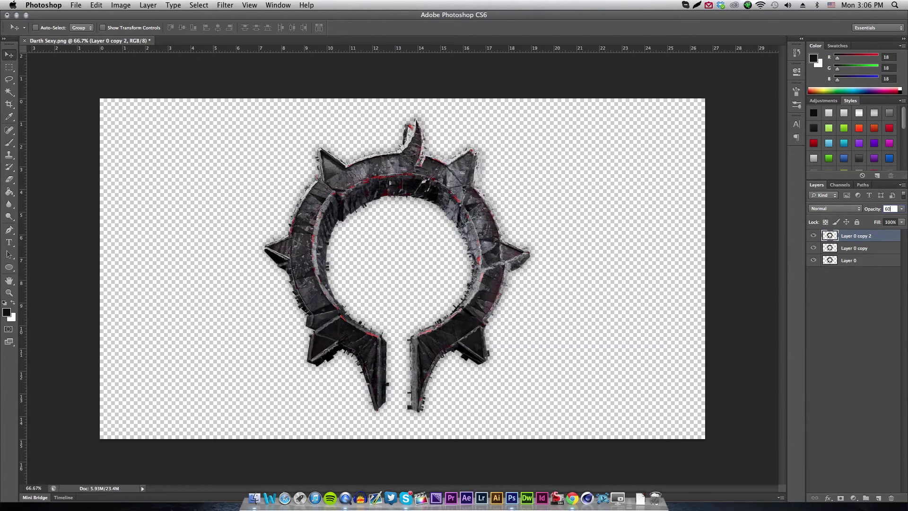
key(BackSpace)
text(50)
Duplicate Layer 0 and move Layer 0 copy 3 to the top of the stack
click(882, 261)
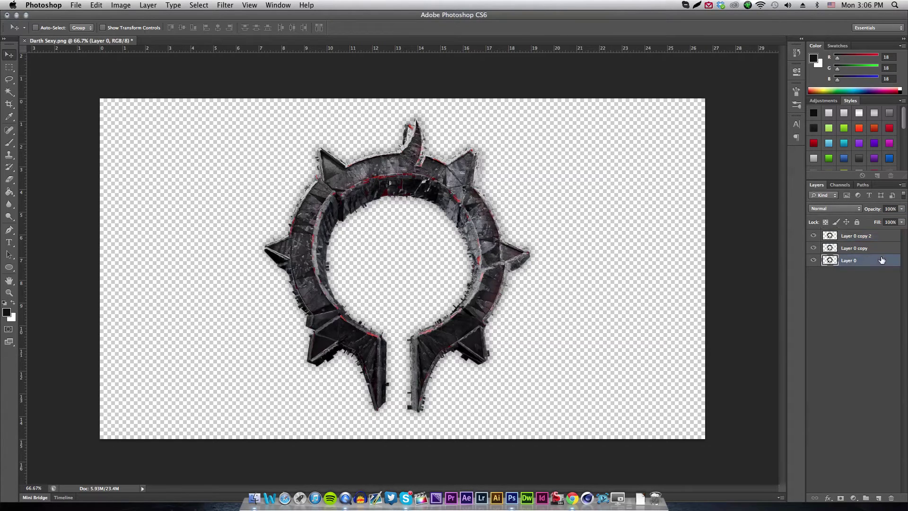
key(super+j)
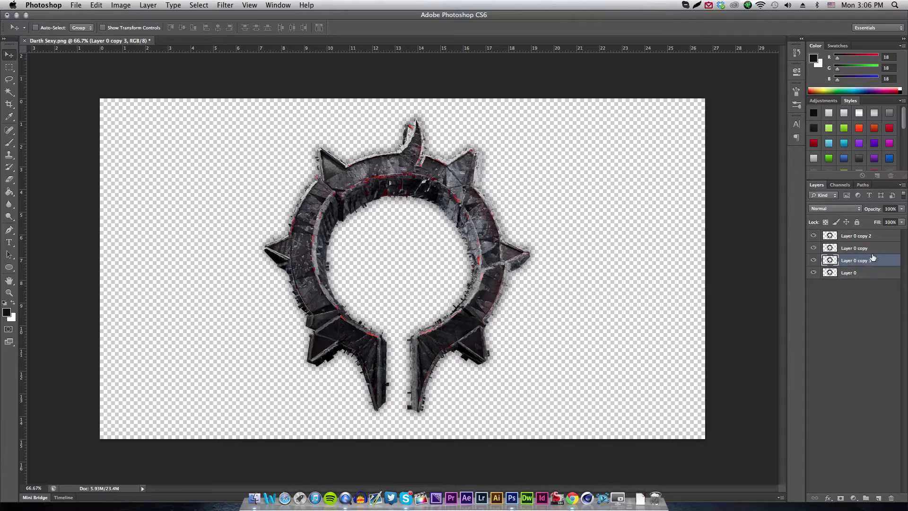
drag(859, 260, 855, 230)
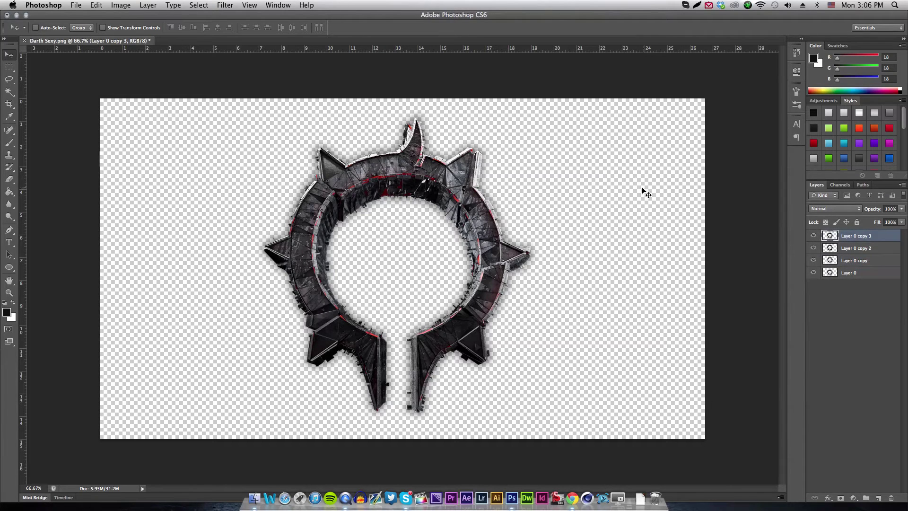
Preview the Brush Strokes filters, from Accented Edges through Crosshatch, in the Filter Gallery
click(236, 6)
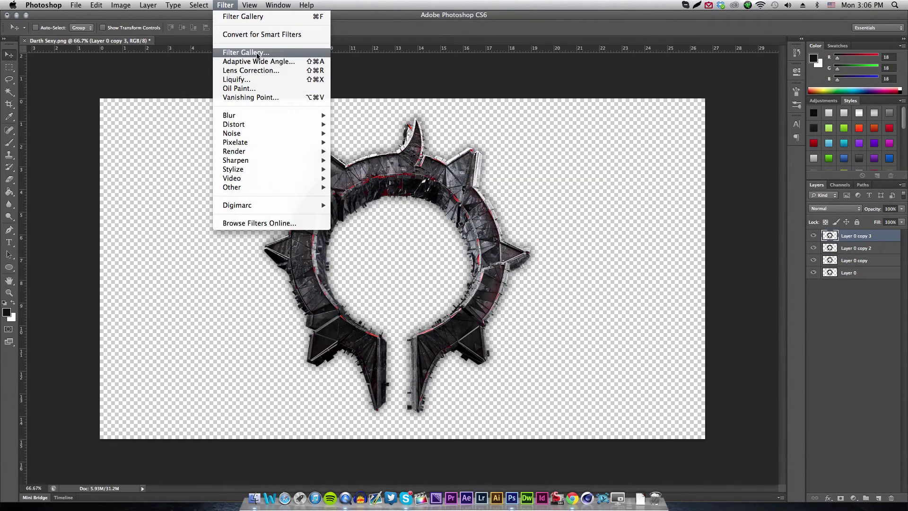
click(608, 209)
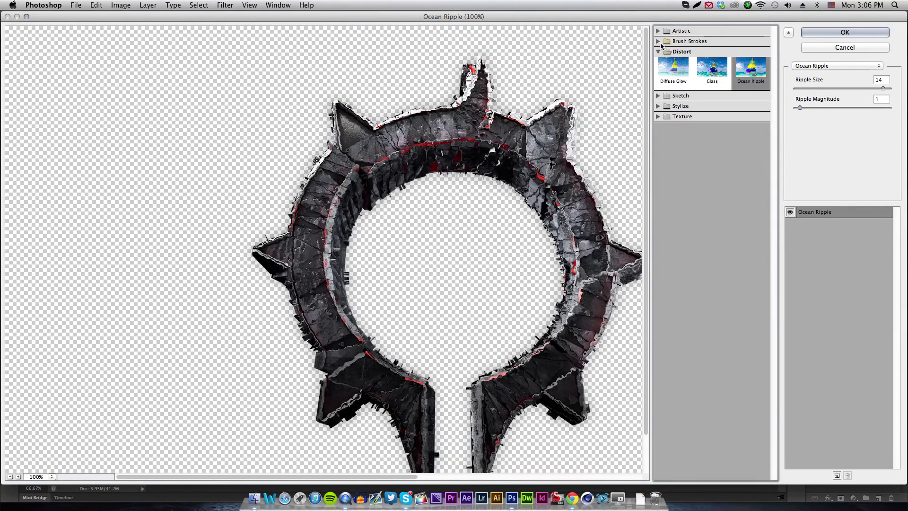
click(659, 42)
click(668, 65)
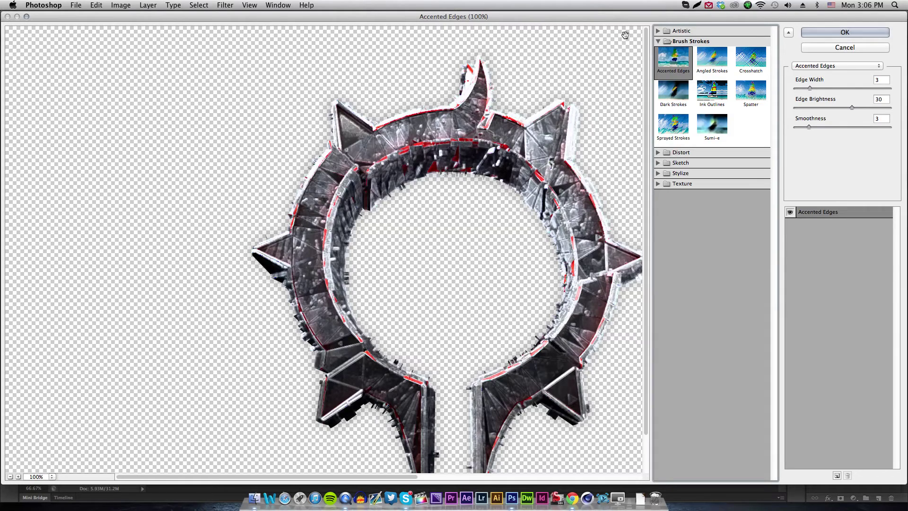
click(709, 58)
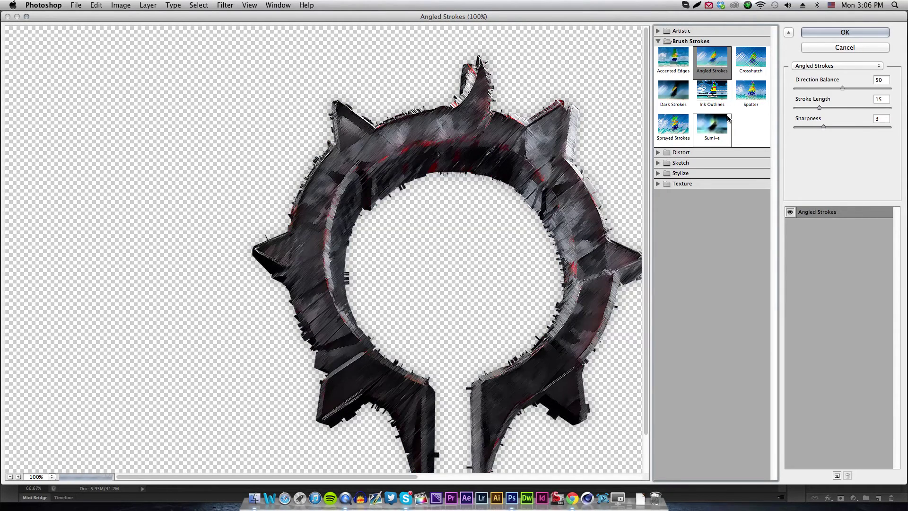
click(712, 91)
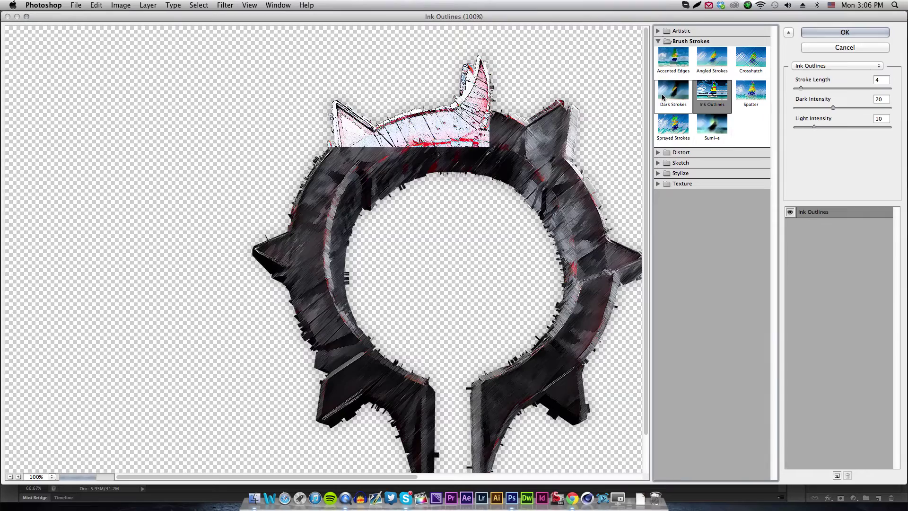
click(664, 95)
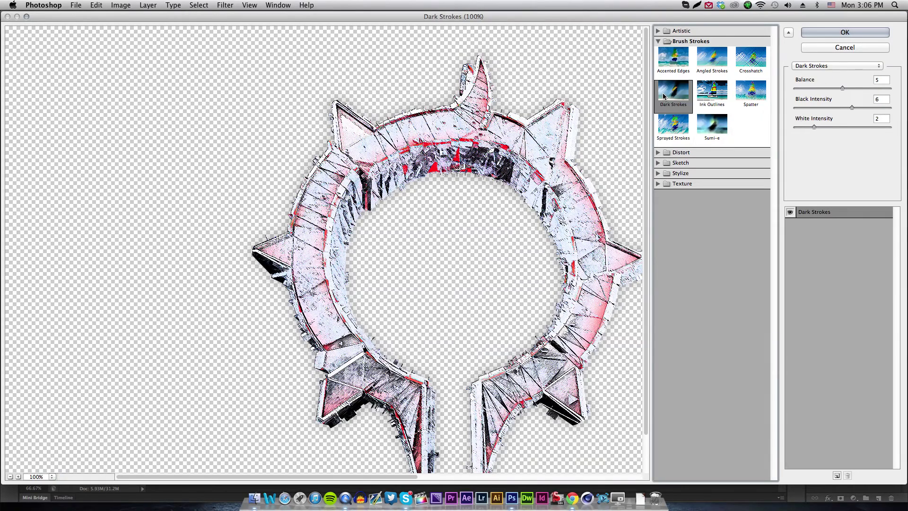
click(674, 137)
click(712, 127)
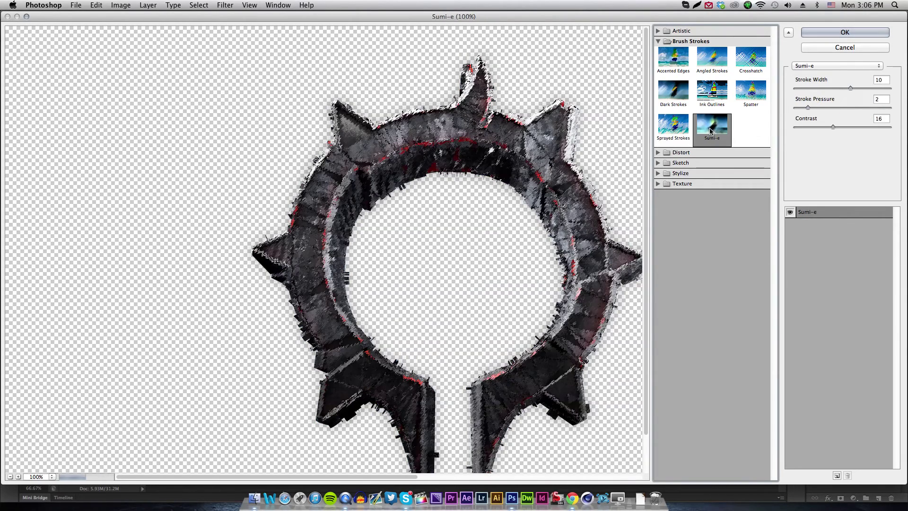
click(747, 105)
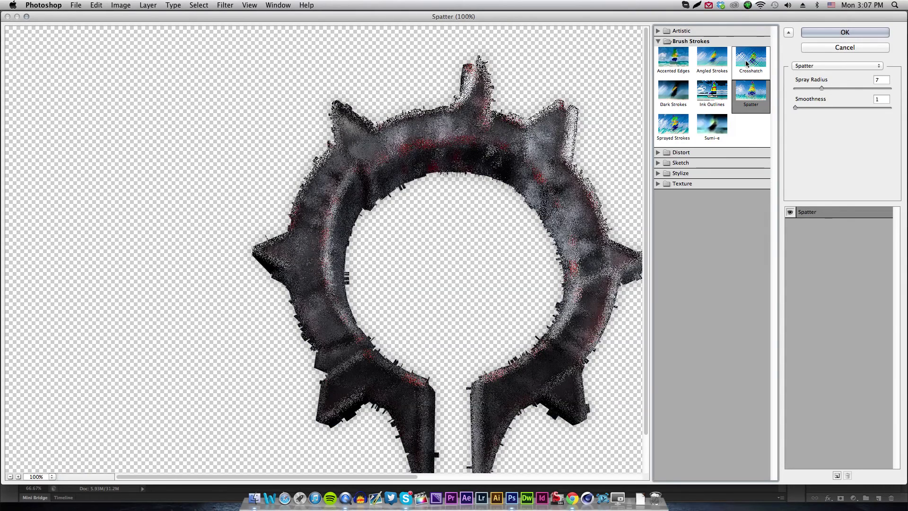
click(750, 65)
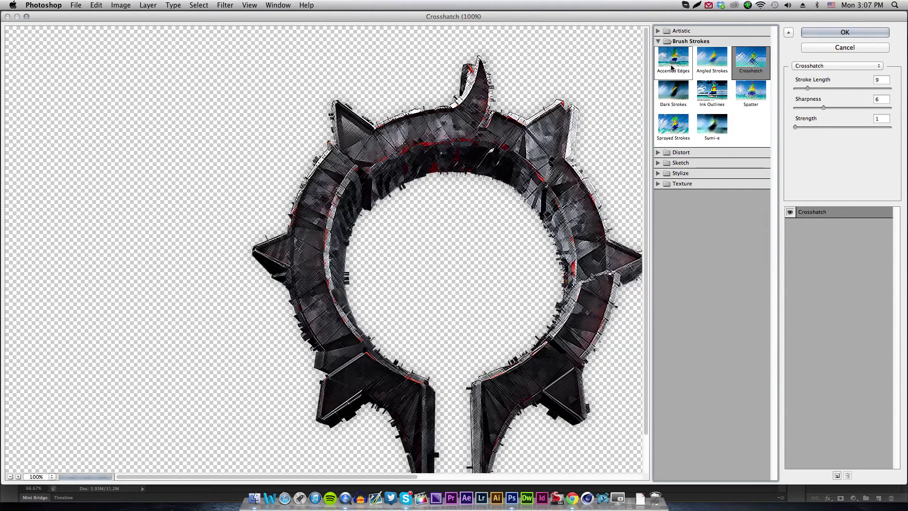
Pick Angled Strokes and apply it to Layer 0 copy 3
click(659, 31)
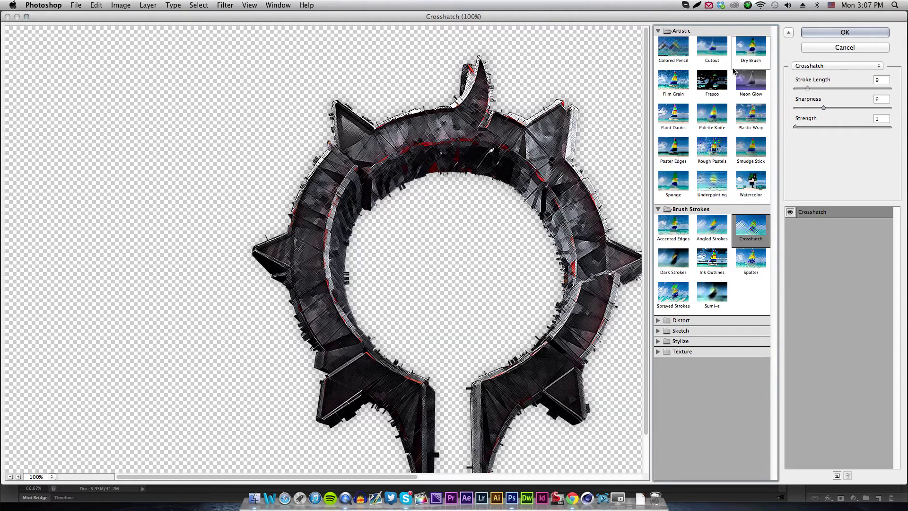
click(673, 228)
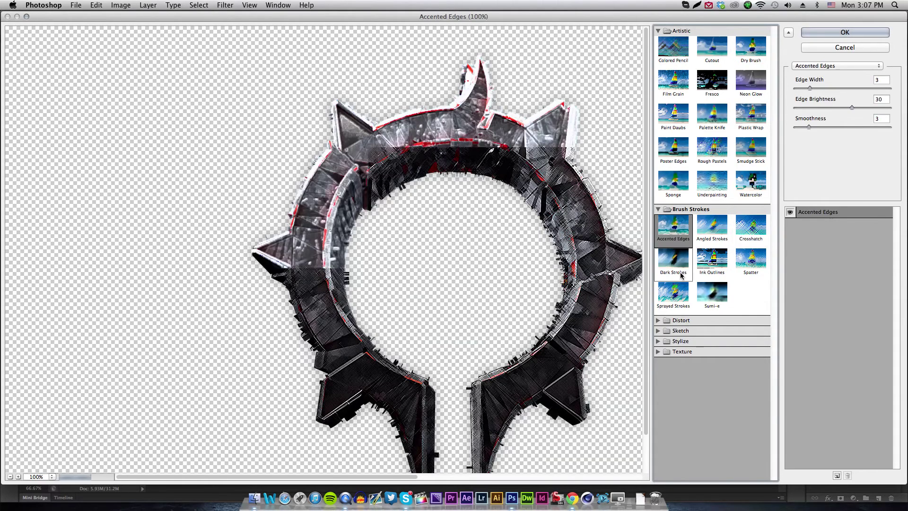
click(672, 260)
click(704, 235)
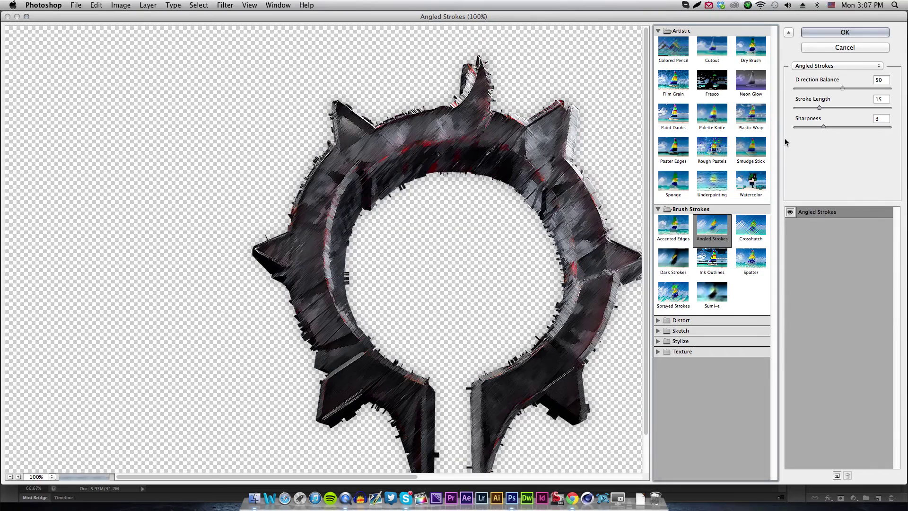
click(863, 32)
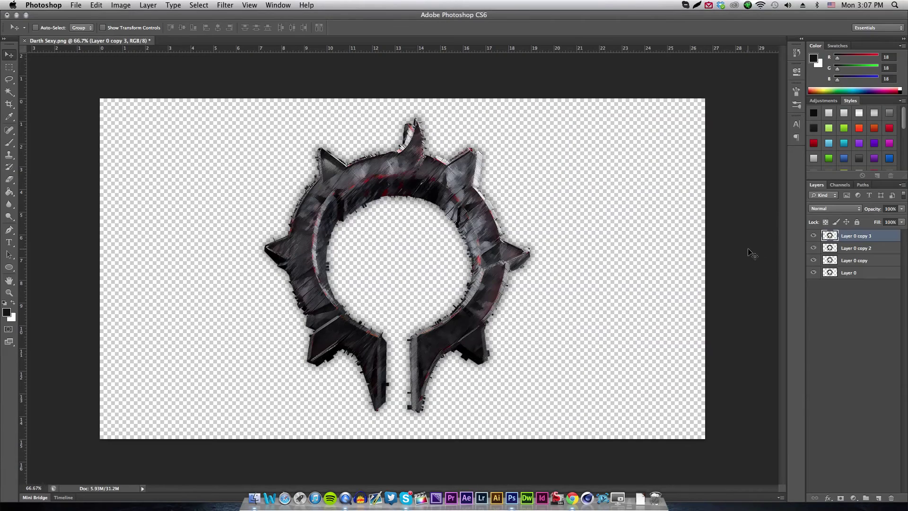
Fade the top Angled Strokes layer to 36% opacity and select all four ring layers
drag(871, 211, 843, 209)
click(647, 288)
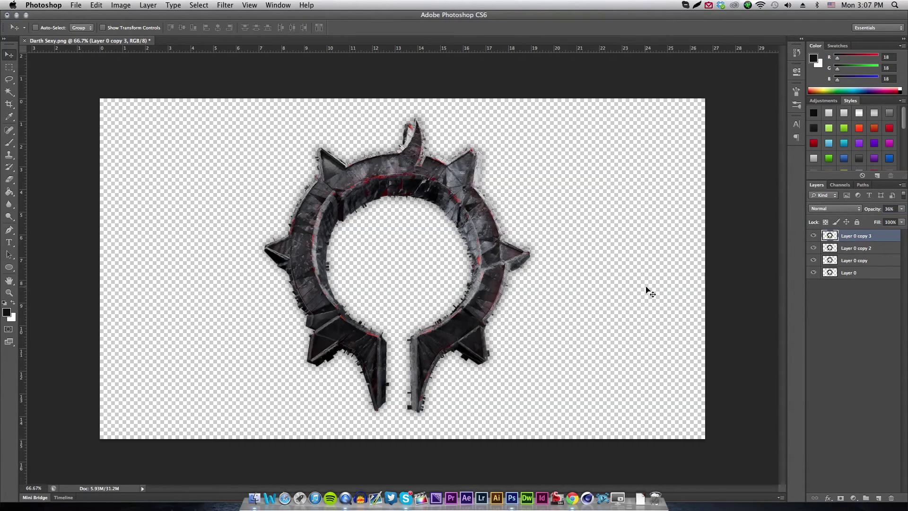
shift+click(858, 275)
right_click(859, 274)
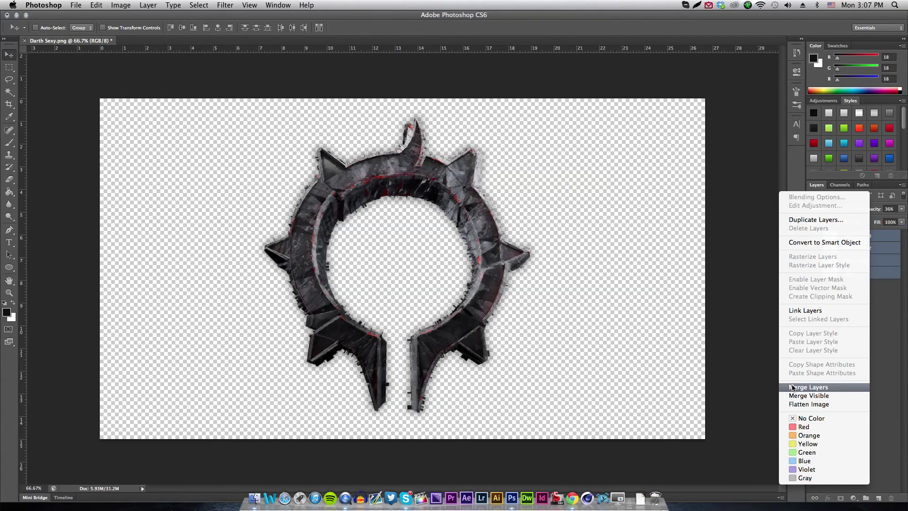
click(656, 320)
Merge the four layers and shift the ring, then undo both the move and the merge
key(super+e)
drag(476, 239, 509, 237)
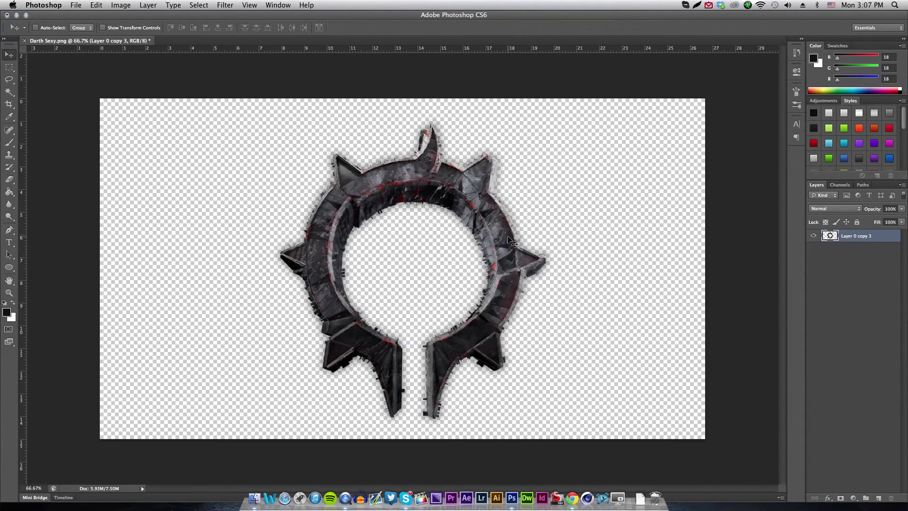
click(97, 5)
click(106, 17)
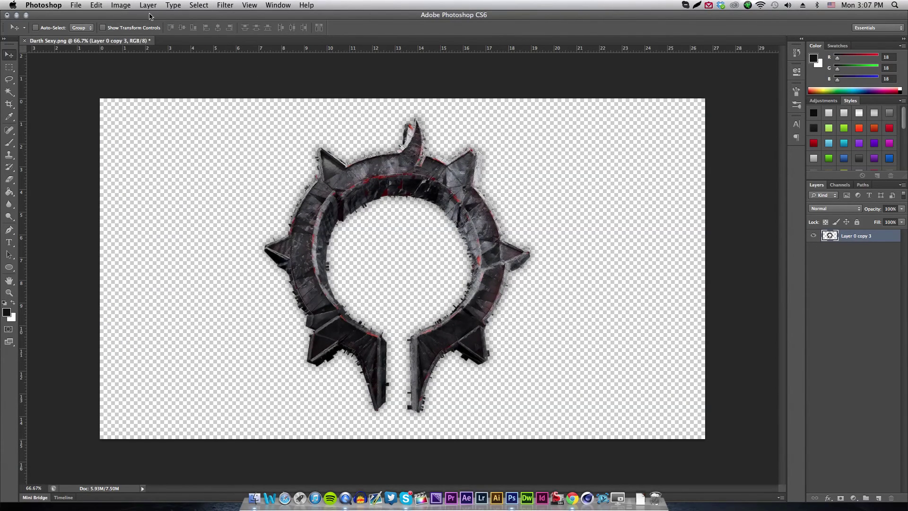
click(102, 5)
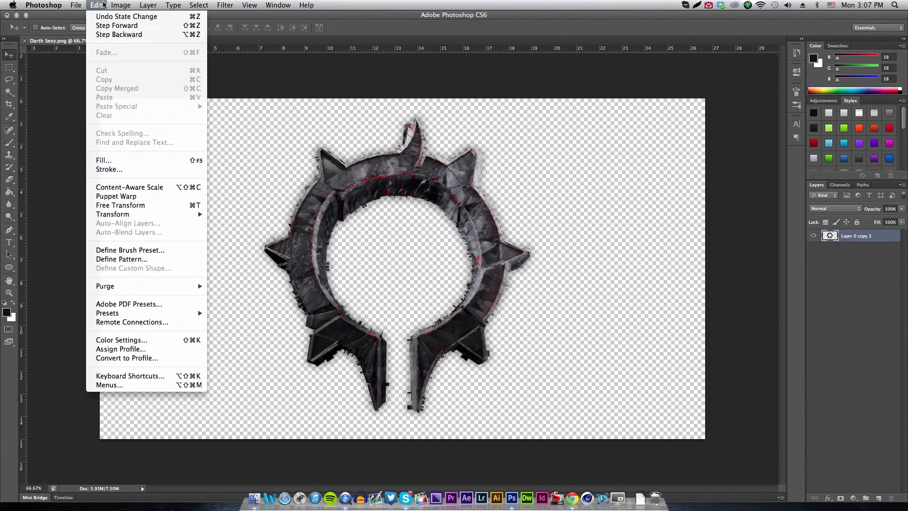
click(107, 34)
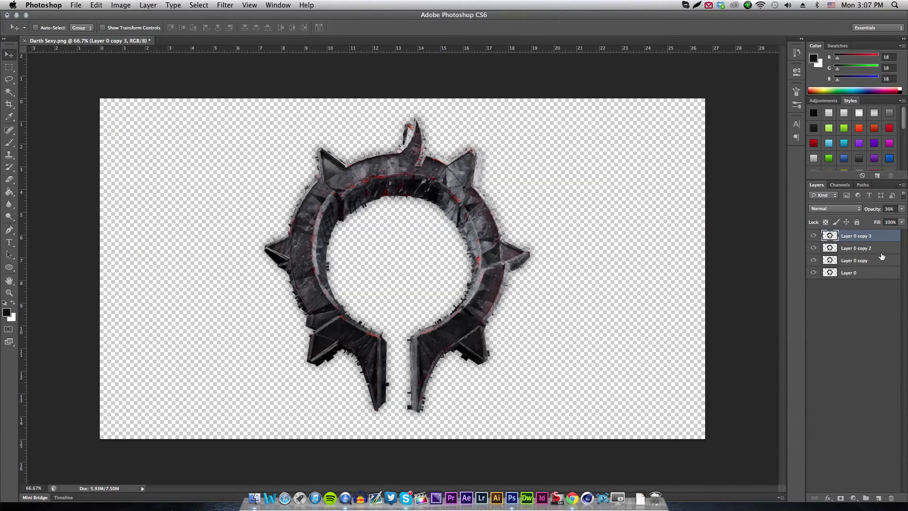
Undo once more to remove Layer 0 copy 3, then merge the three remaining layers
key(super+alt+z)
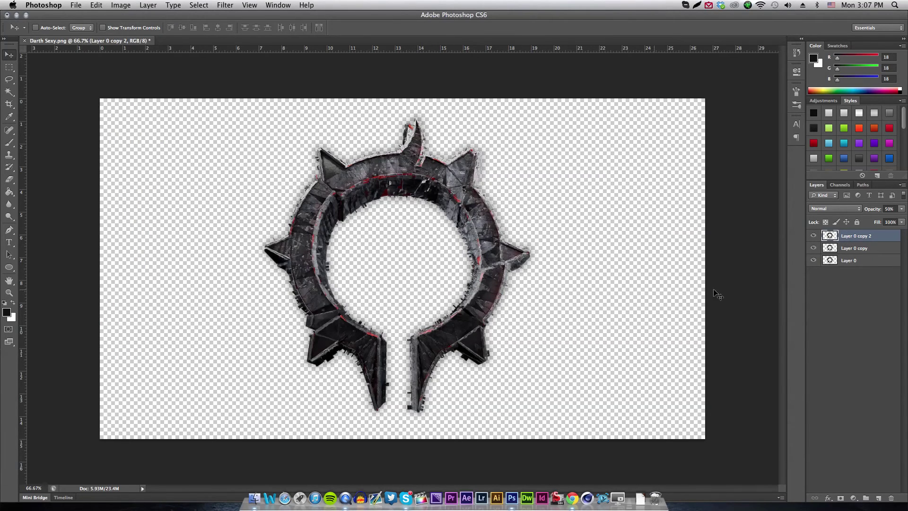
shift+click(864, 261)
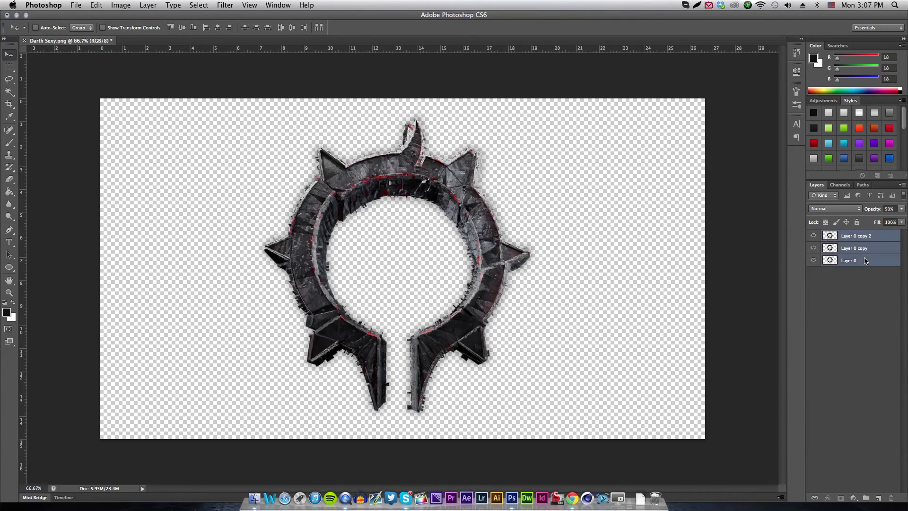
right_click(864, 261)
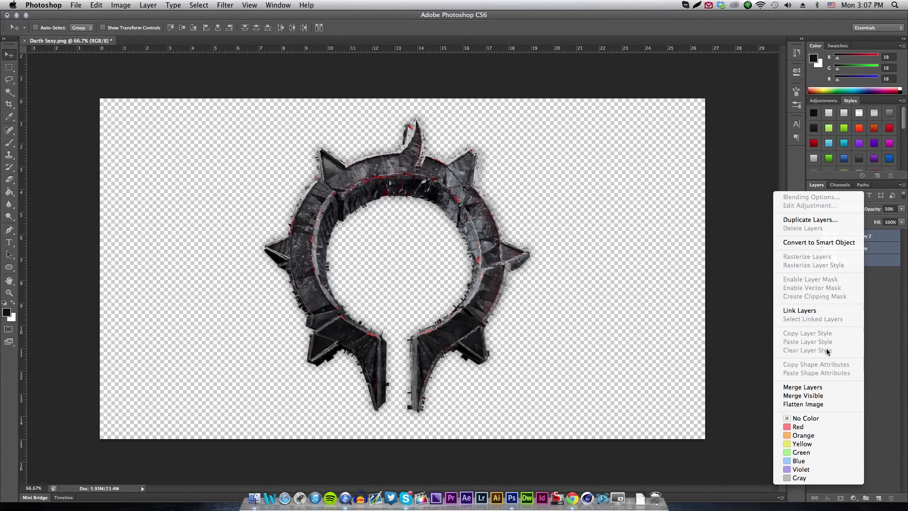
click(803, 387)
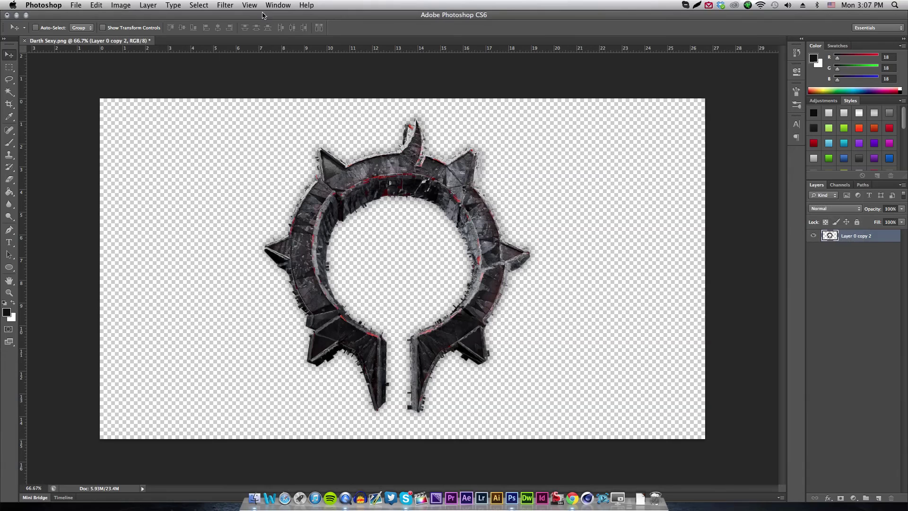
Apply Filter > Sharpen > Sharpen to the merged ring and nudge it slightly right and down
click(225, 5)
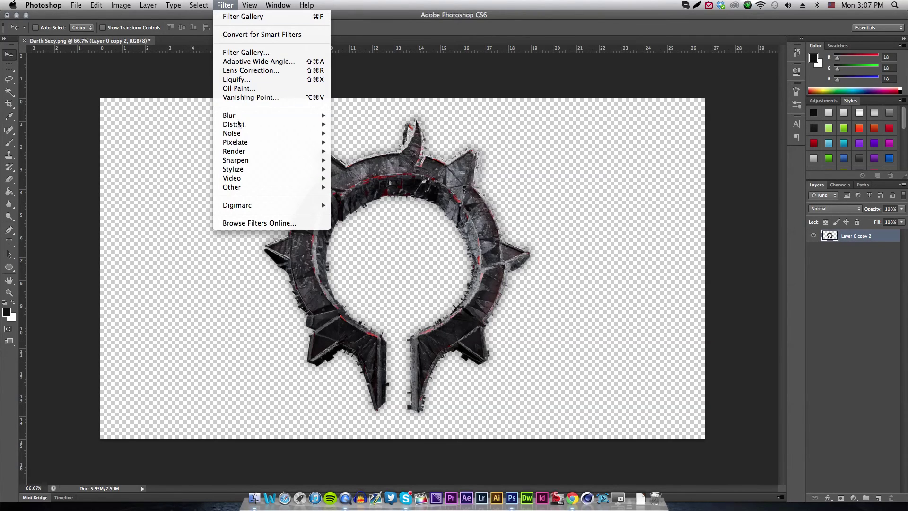
mouse_move(256, 160)
click(348, 161)
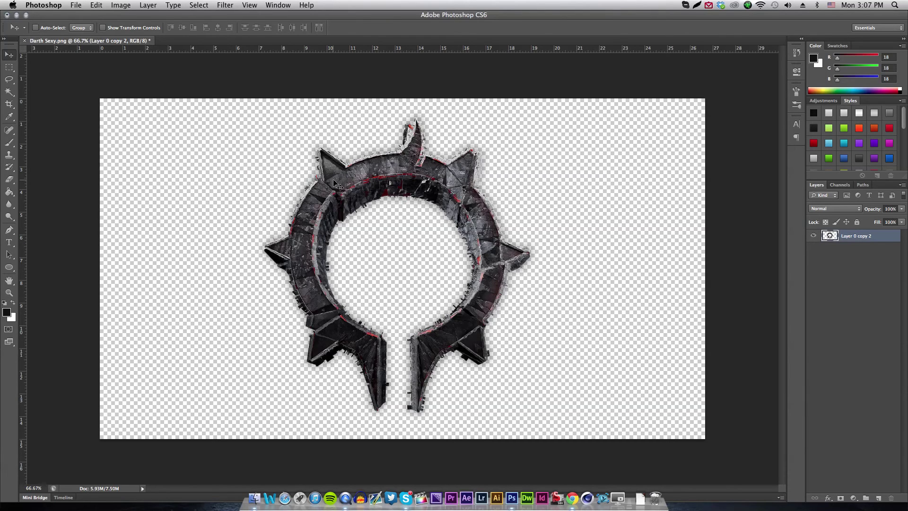
mouse_move(375, 187)
mouse_down()
mouse_move(410, 196)
mouse_move(385, 189)
mouse_up()
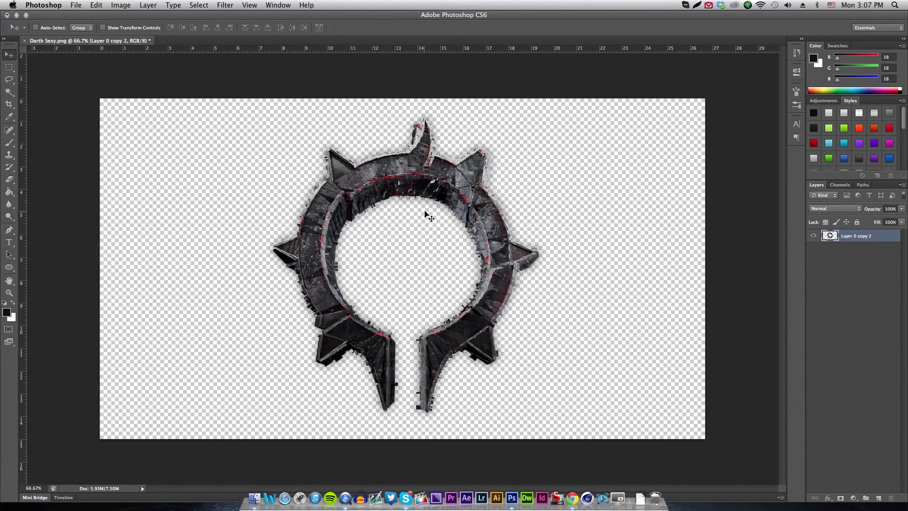